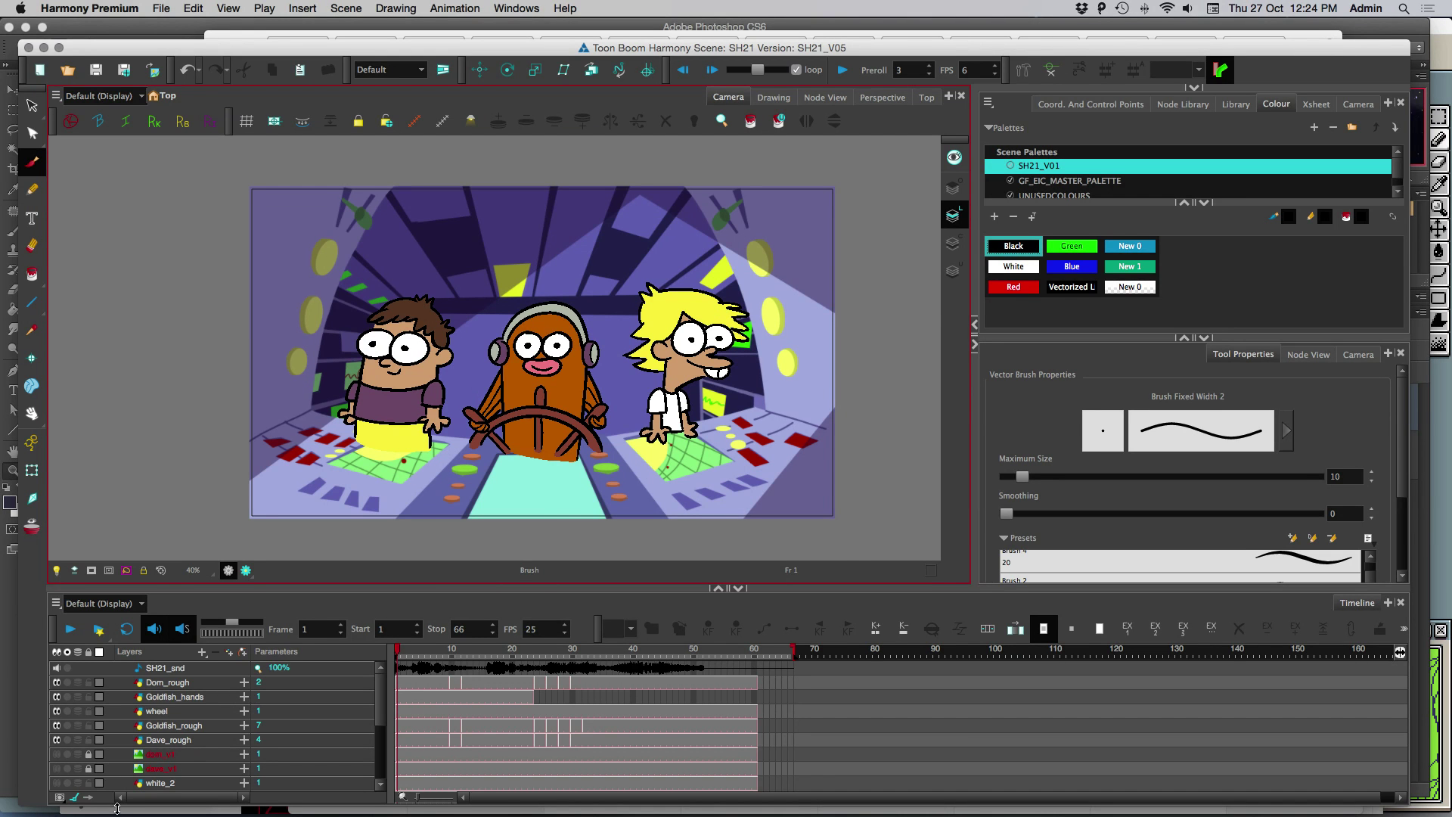
Toggle the visibility of the Dom_rough, Goldfish_hands, wheel, Goldfish_rough and Dave_rough layers to identify what each one contains
{"action": "scroll", "coordinate": [569, 491], "scroll_direction": "down", "scroll_amount": 1}
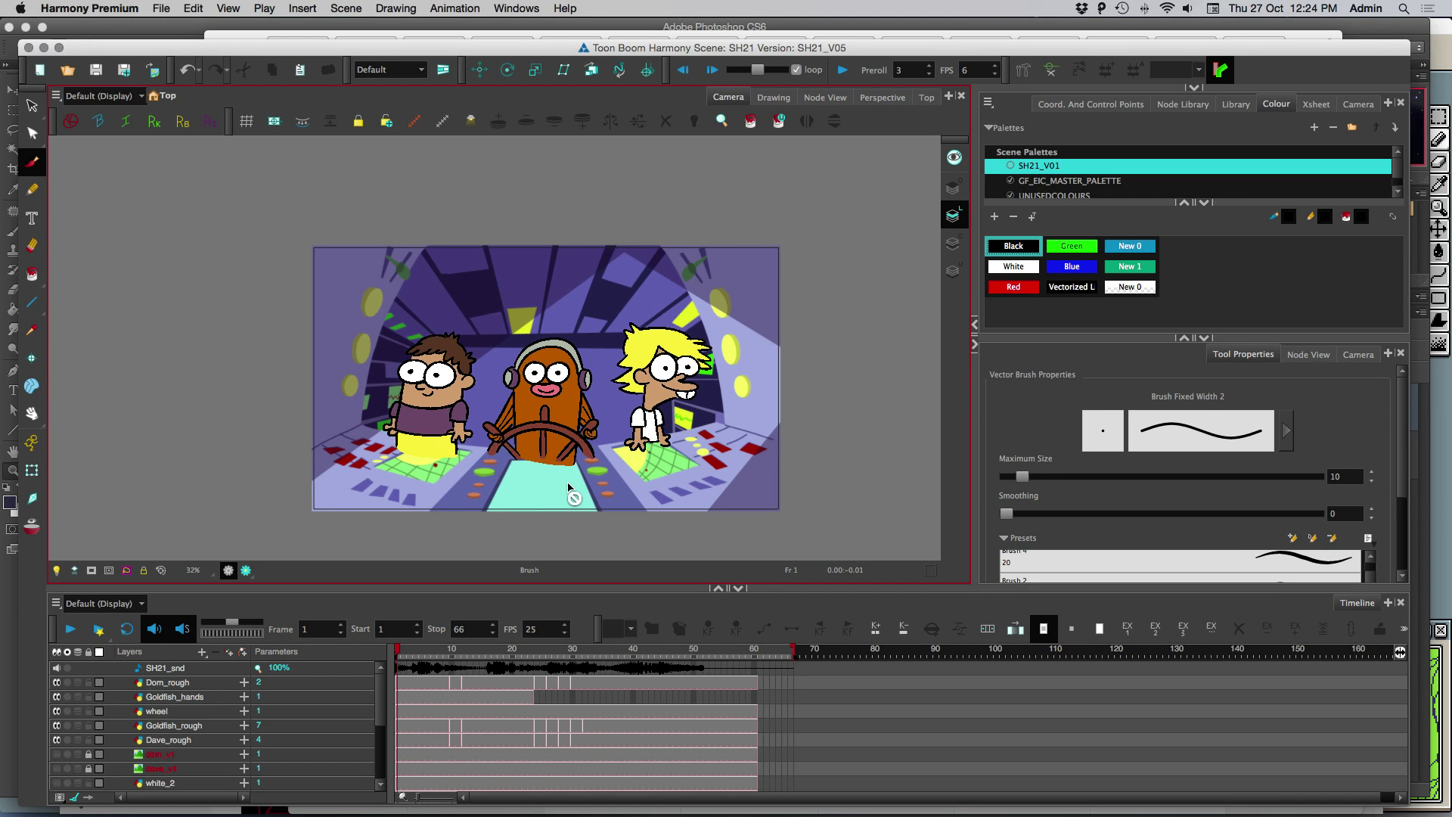
{"action": "scroll", "coordinate": [583, 452], "scroll_direction": "up", "scroll_amount": 1}
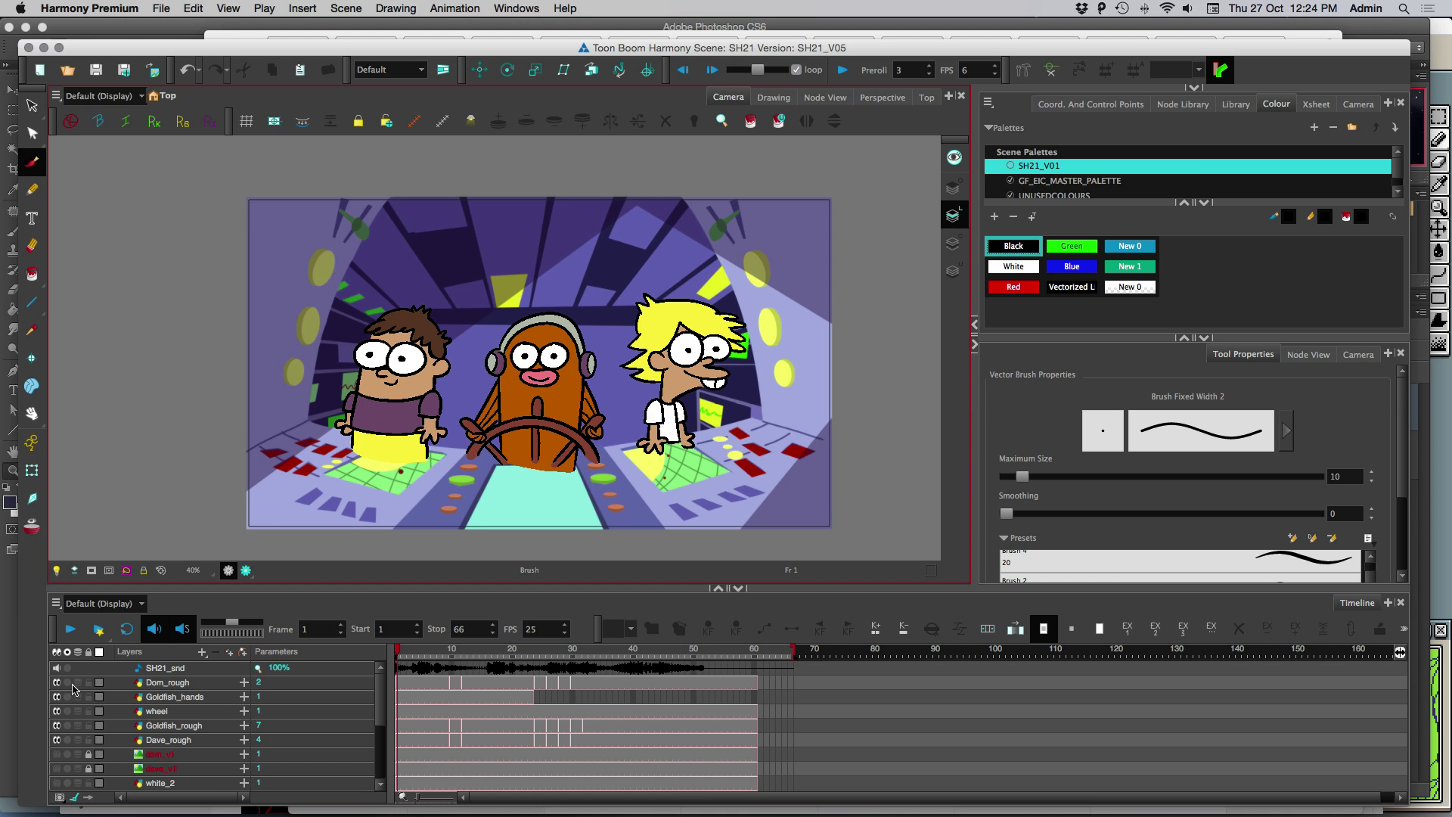
{"action": "left_click", "coordinate": [57, 683]}
{"action": "left_click", "coordinate": [56, 683]}
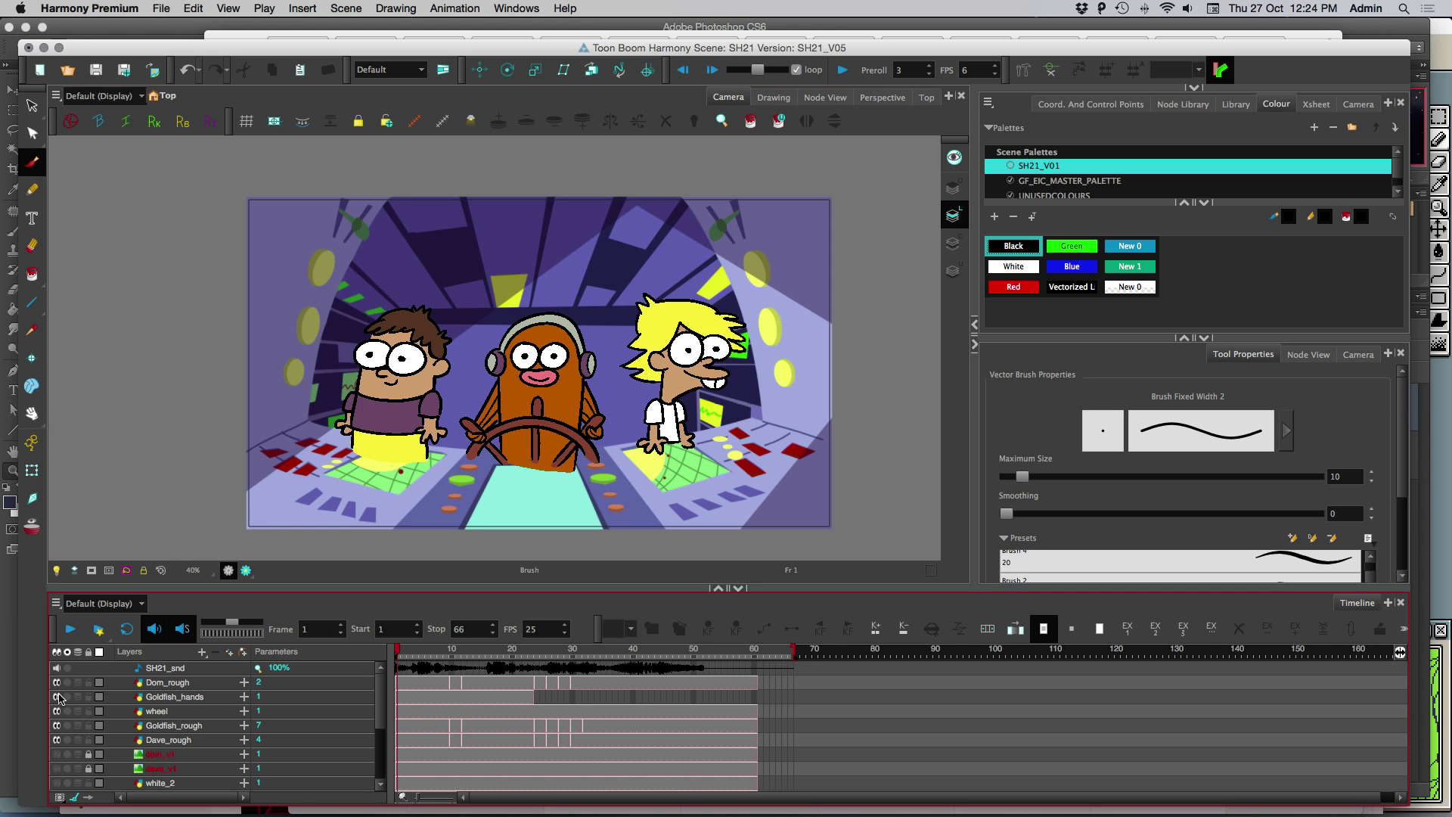
{"action": "left_click", "coordinate": [57, 697]}
{"action": "left_click", "coordinate": [56, 711]}
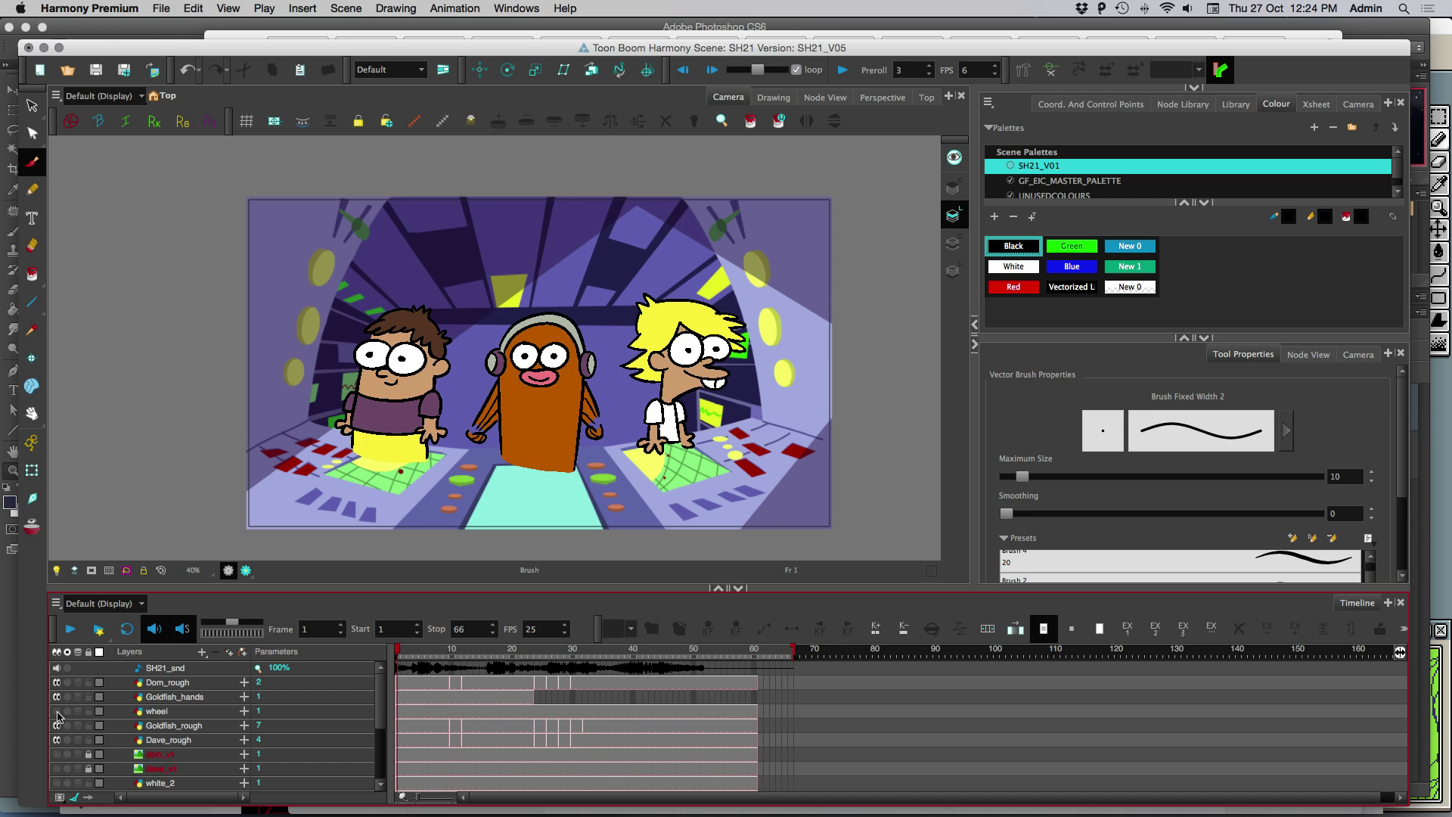
{"action": "left_click", "coordinate": [57, 711]}
{"action": "left_click", "coordinate": [57, 726]}
{"action": "left_click", "coordinate": [57, 726]}
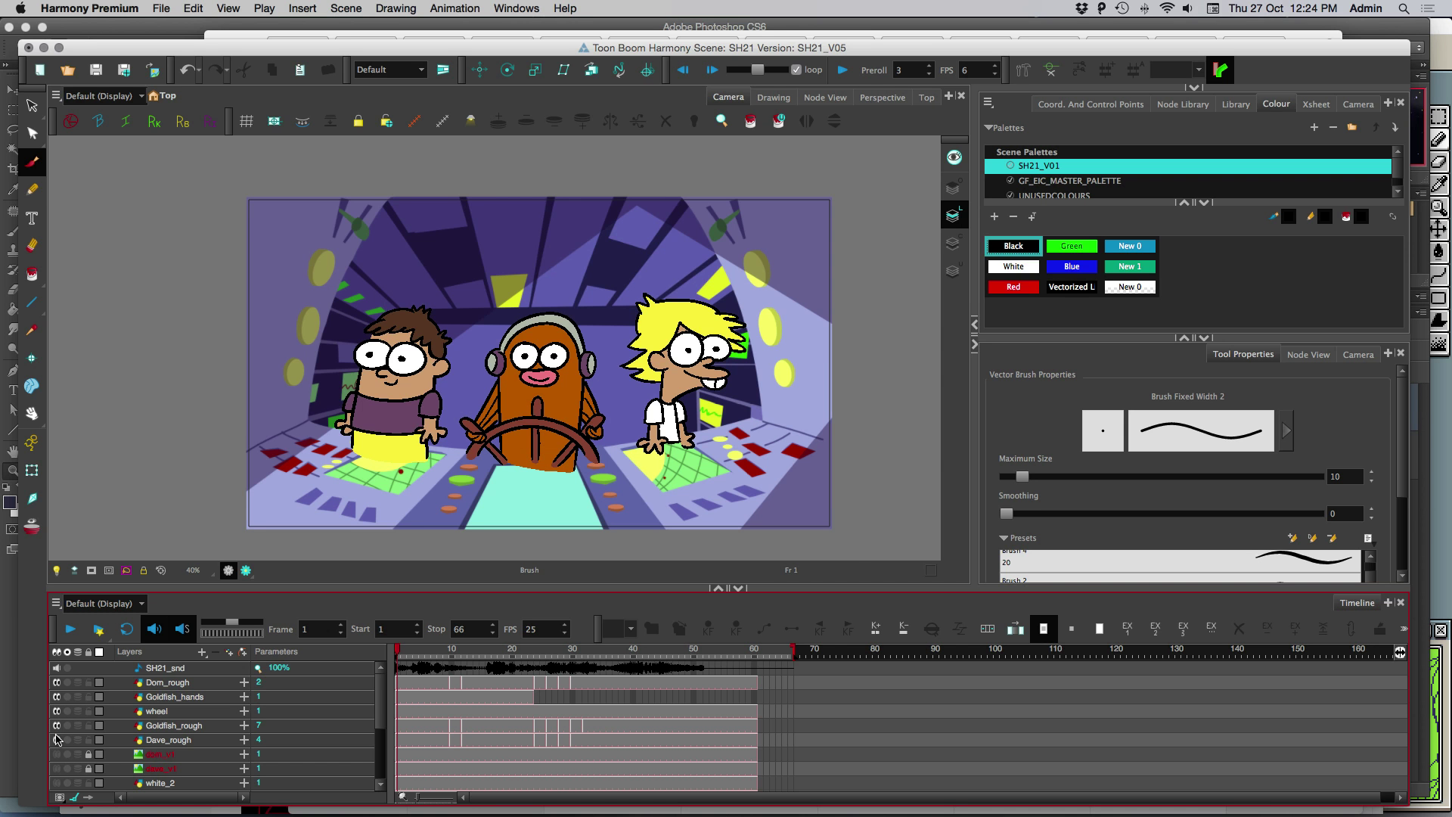
{"action": "left_click", "coordinate": [56, 739]}
{"action": "left_click", "coordinate": [56, 740]}
Order the whole node network with an X overlap of 25%, layer spacing of 60 and vertical spacing of 5
{"action": "left_click", "coordinate": [815, 103]}
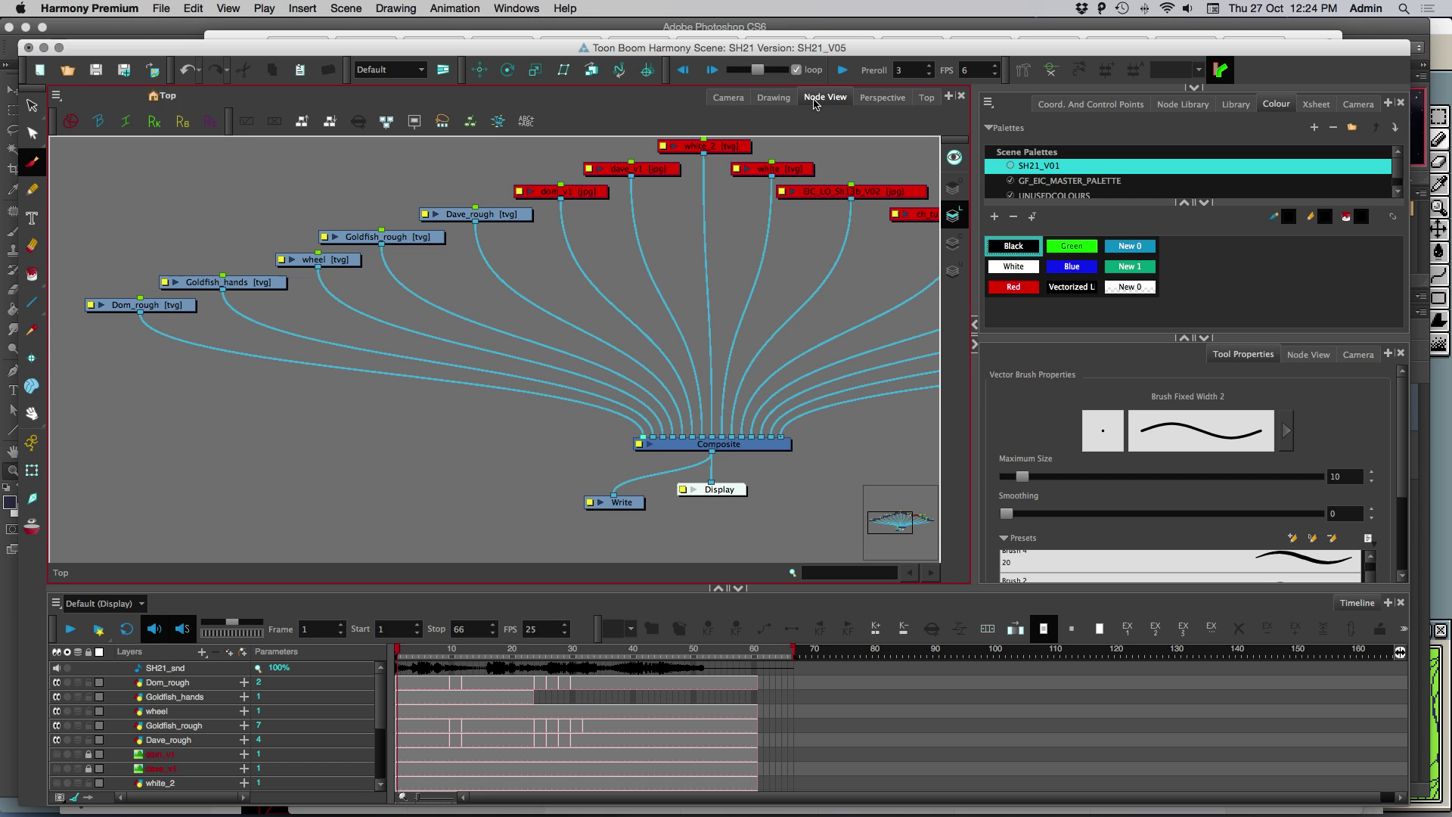
{"action": "scroll", "coordinate": [569, 327], "scroll_direction": "down", "scroll_amount": 2}
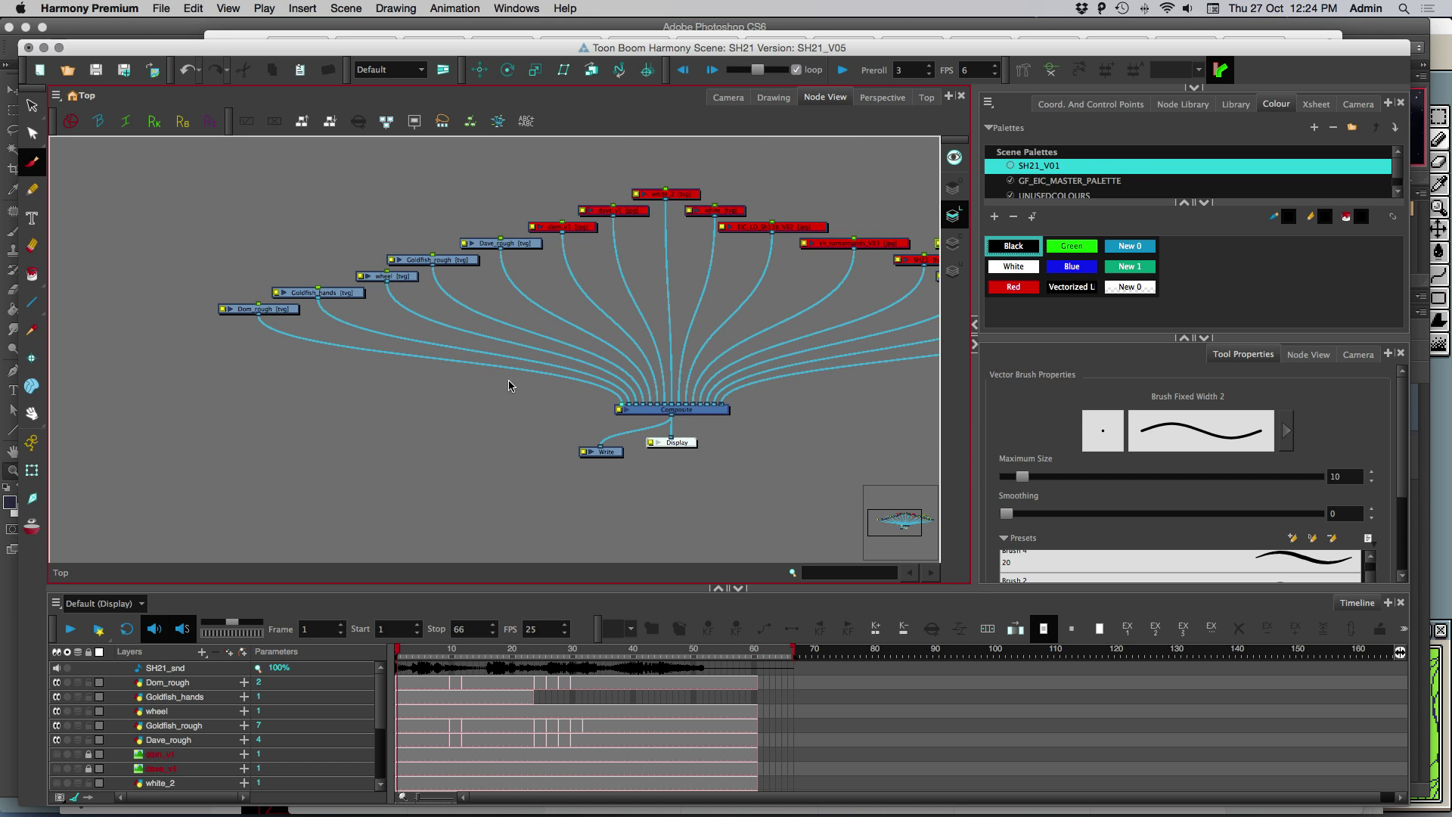
{"action": "left_click_drag", "start_coordinate": [564, 325], "coordinate": [513, 343]}
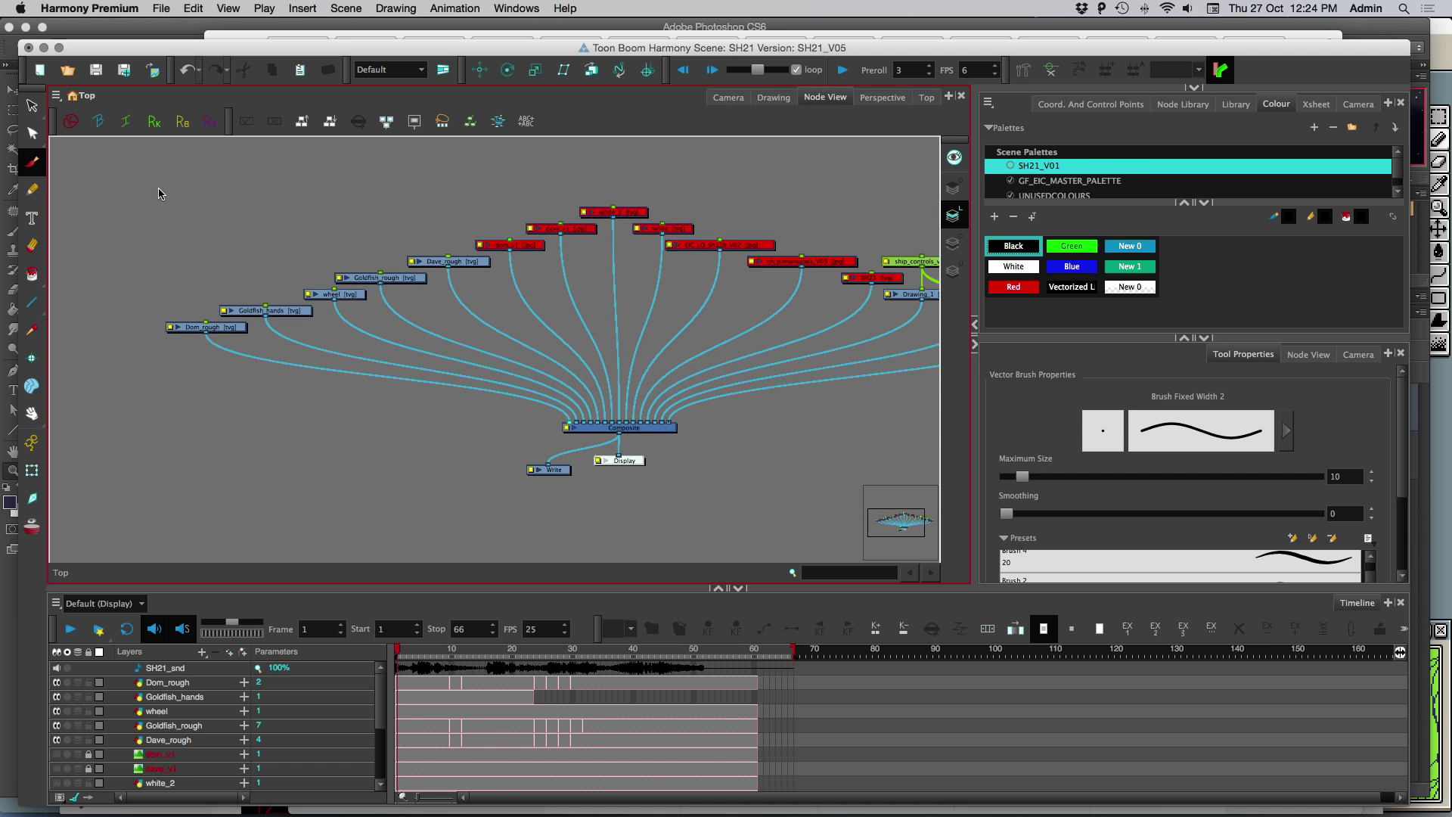
{"action": "left_click_drag", "start_coordinate": [149, 175], "coordinate": [848, 478]}
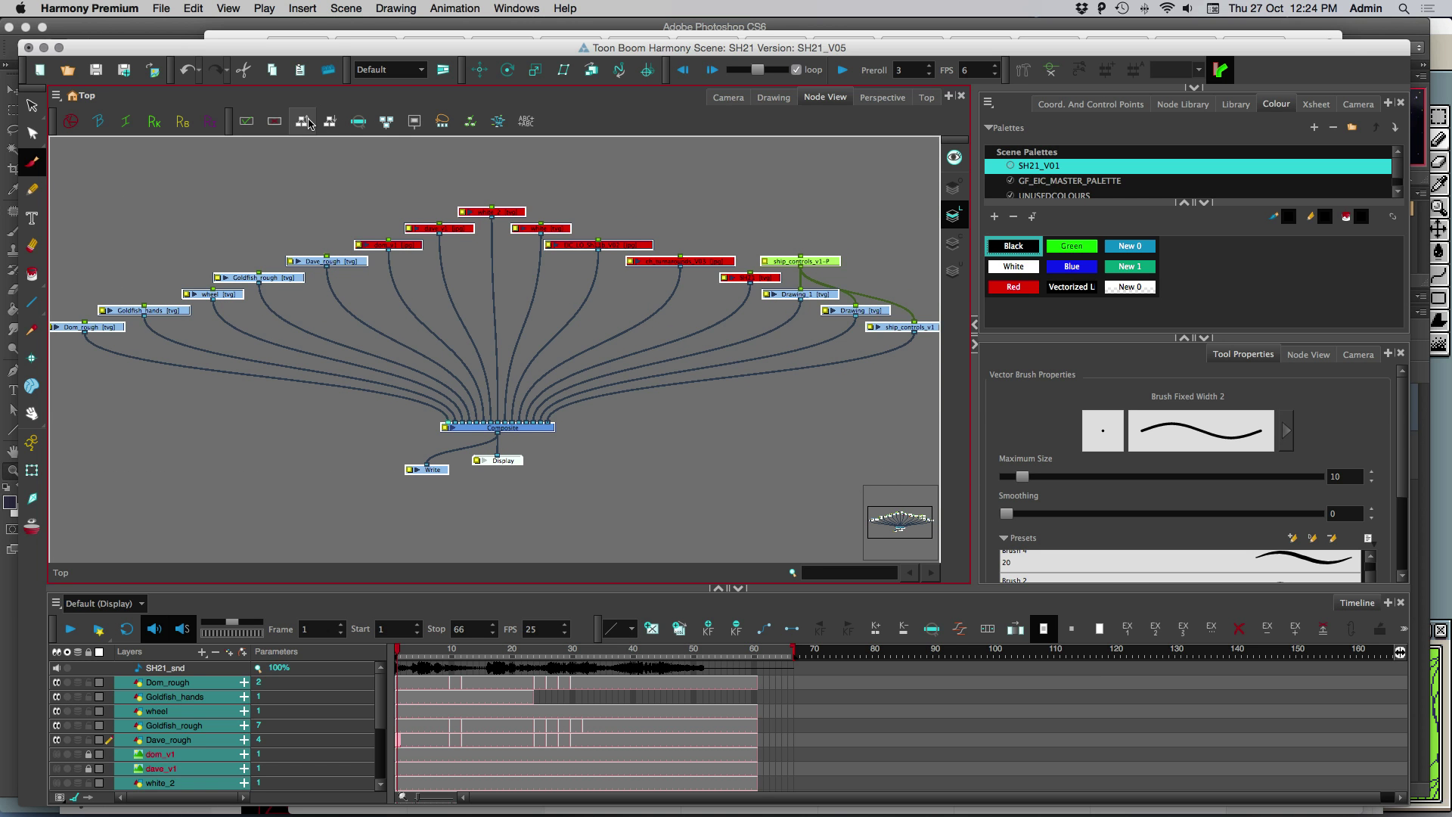
{"action": "left_click", "coordinate": [303, 122]}
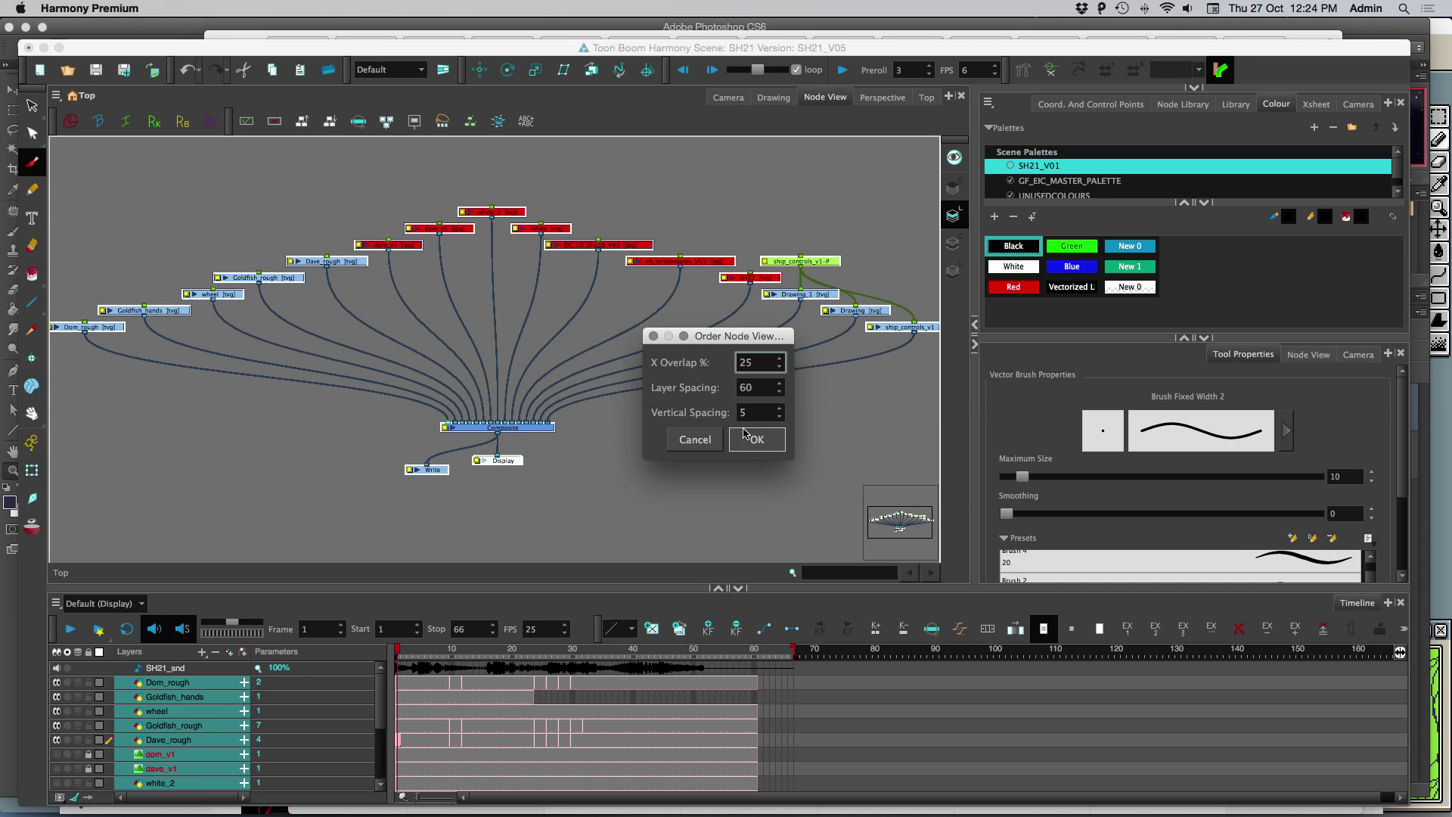
{"action": "left_click", "coordinate": [757, 439]}
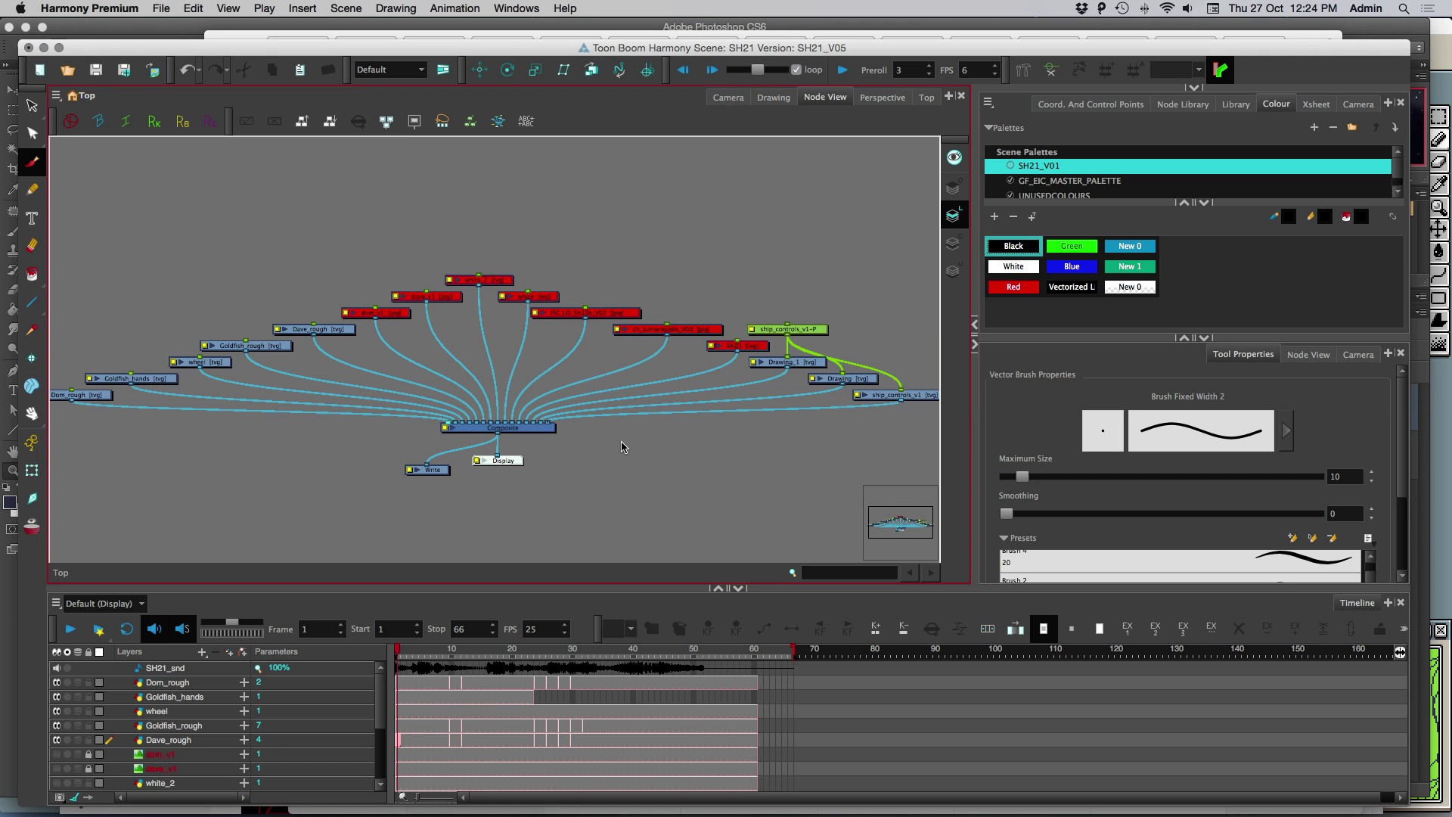
Move the main Composite, Write and Display nodes further below the drawing nodes to open up space between them
{"action": "left_click_drag", "start_coordinate": [498, 391], "coordinate": [507, 385]}
{"action": "left_click_drag", "start_coordinate": [464, 498], "coordinate": [573, 494]}
{"action": "left_click", "coordinate": [342, 473]}
{"action": "left_click_drag", "start_coordinate": [355, 428], "coordinate": [419, 385]}
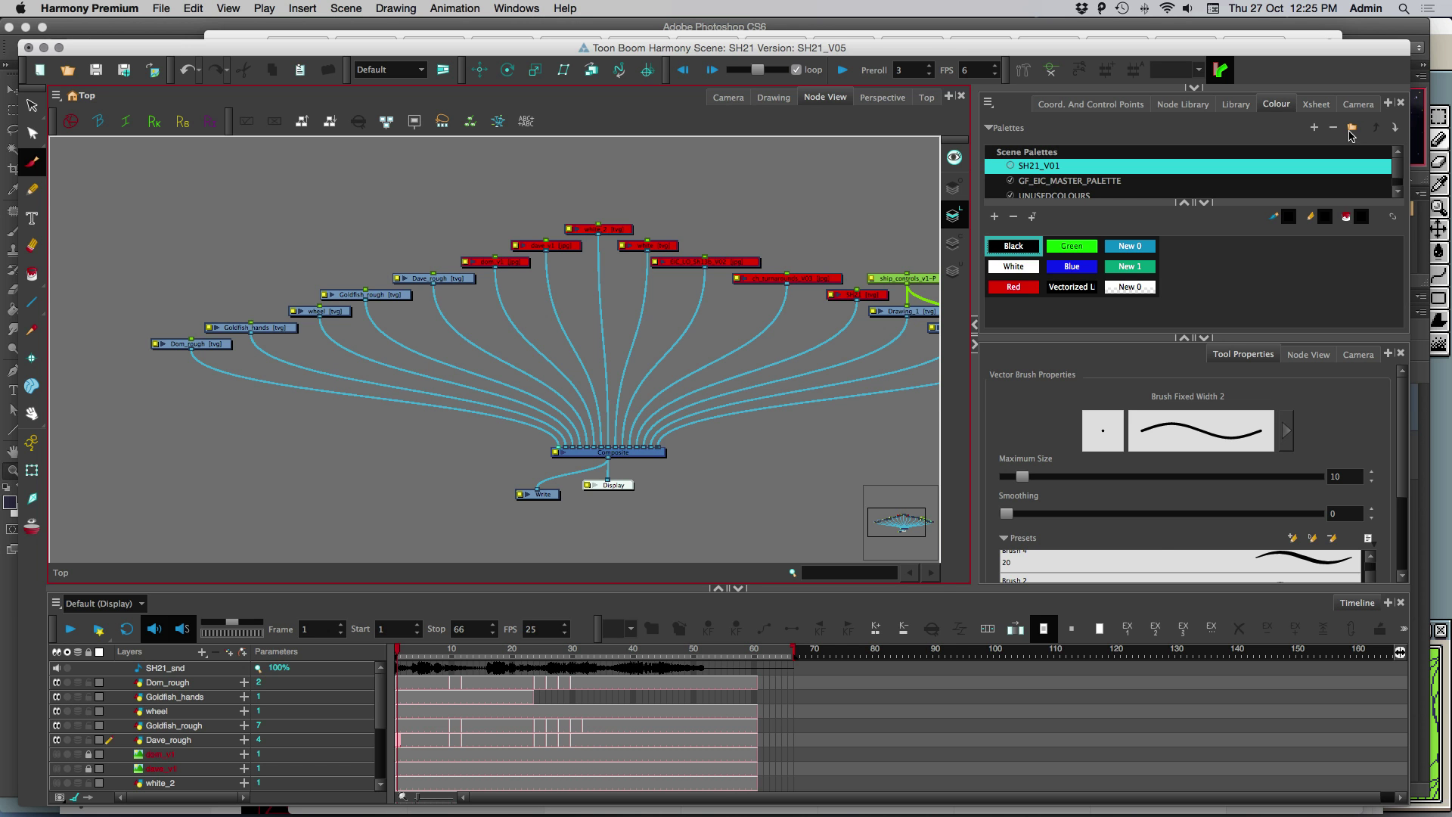
Show a camera preview alongside the node network and pick out the Goldfish_hands and wheel nodes
{"action": "left_click", "coordinate": [1358, 355]}
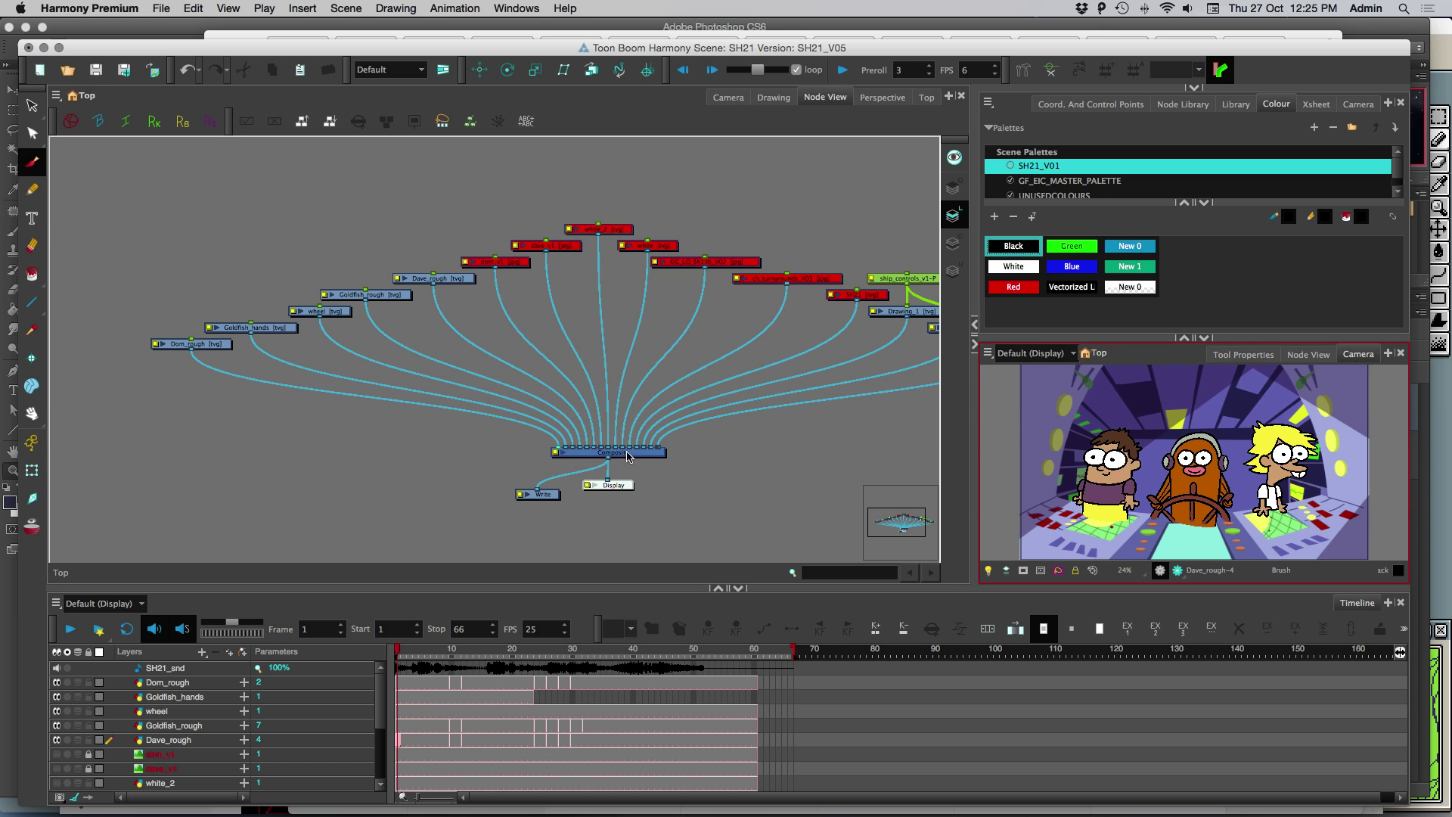
{"action": "left_click", "coordinate": [282, 329]}
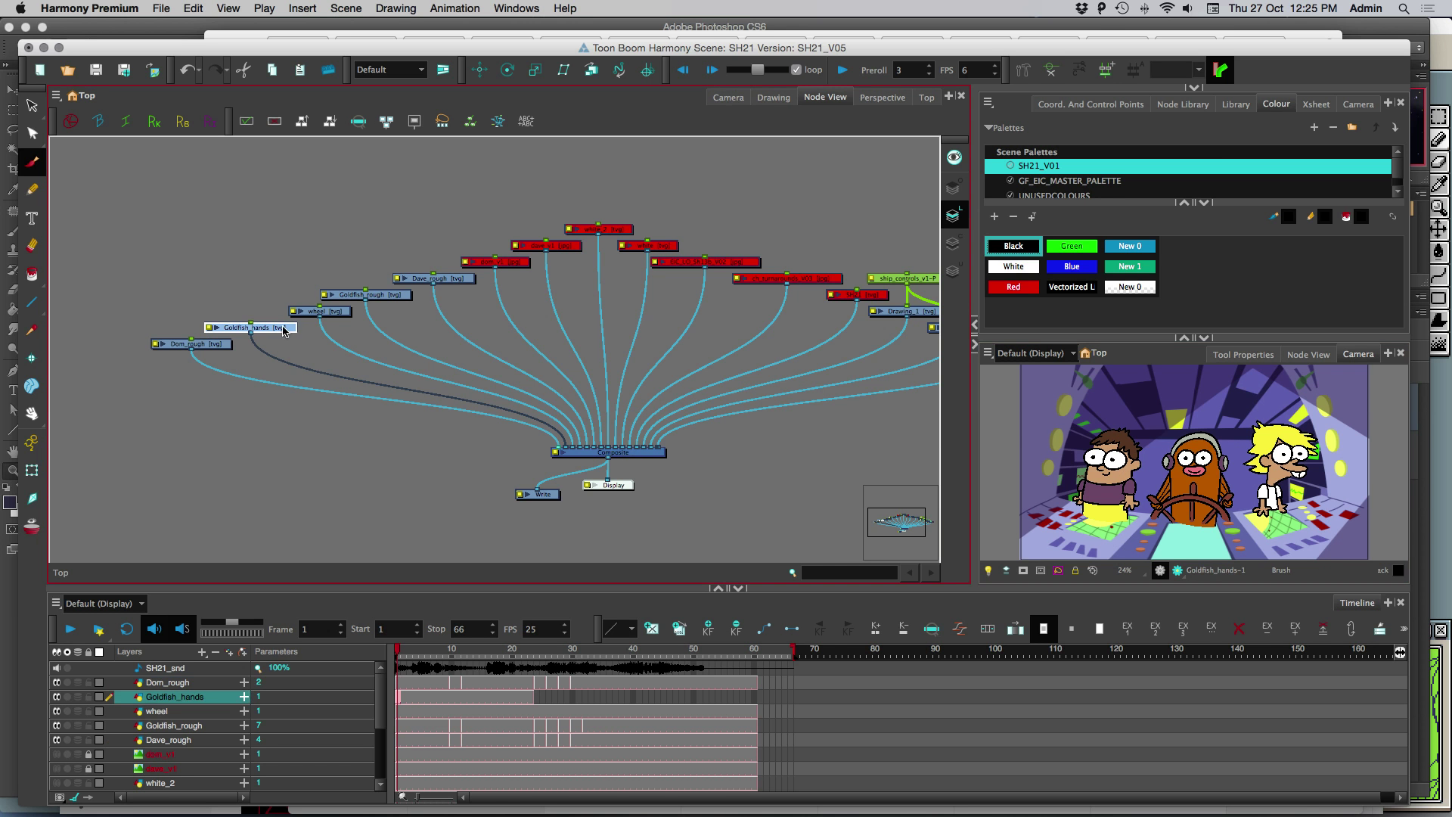
{"action": "left_click", "coordinate": [326, 315]}
Add a Composite node from the node library's Favorites below the character drawing nodes
{"action": "left_click", "coordinate": [1185, 109]}
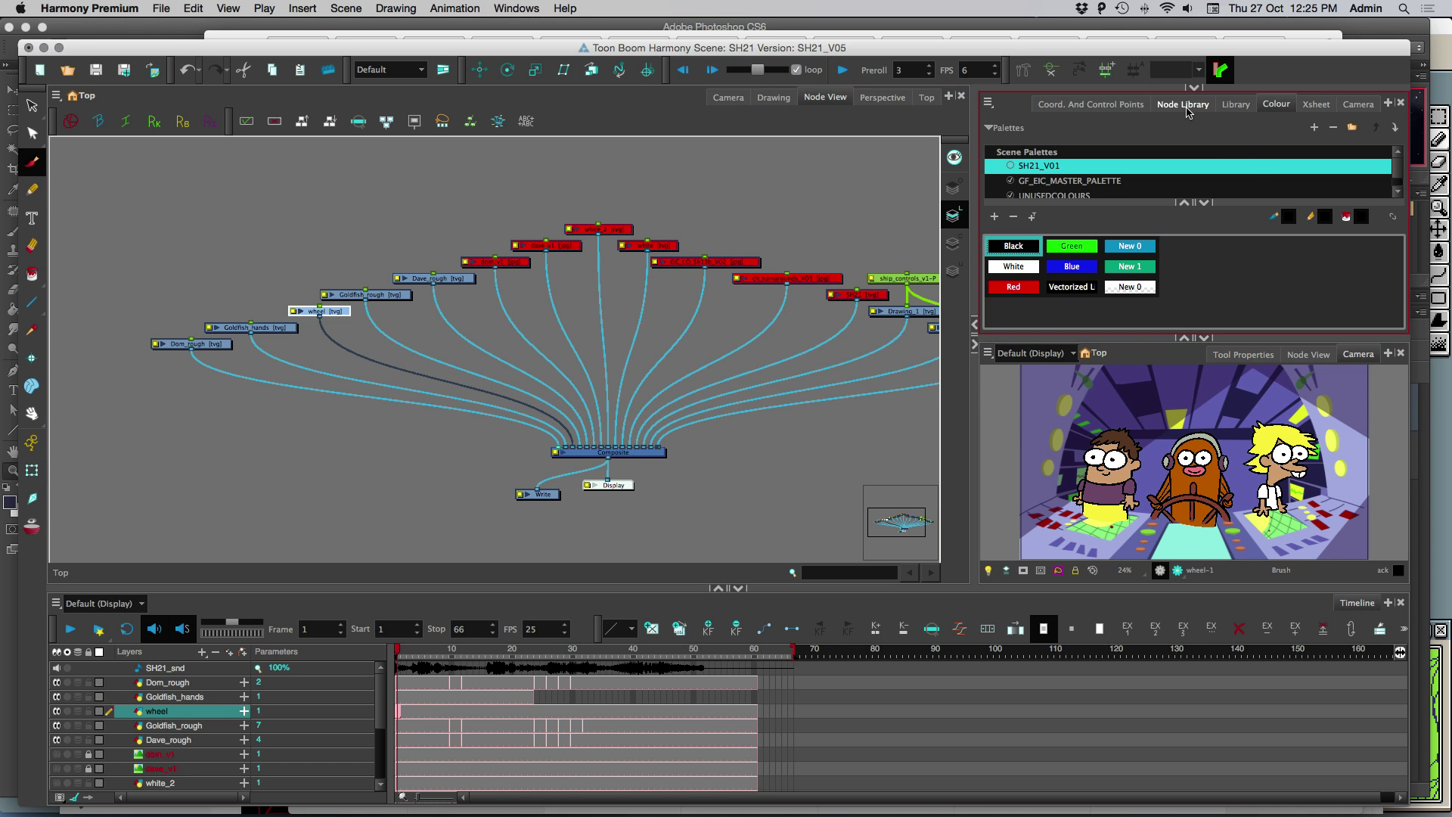
{"action": "left_click", "coordinate": [1183, 175]}
{"action": "left_click", "coordinate": [1057, 201]}
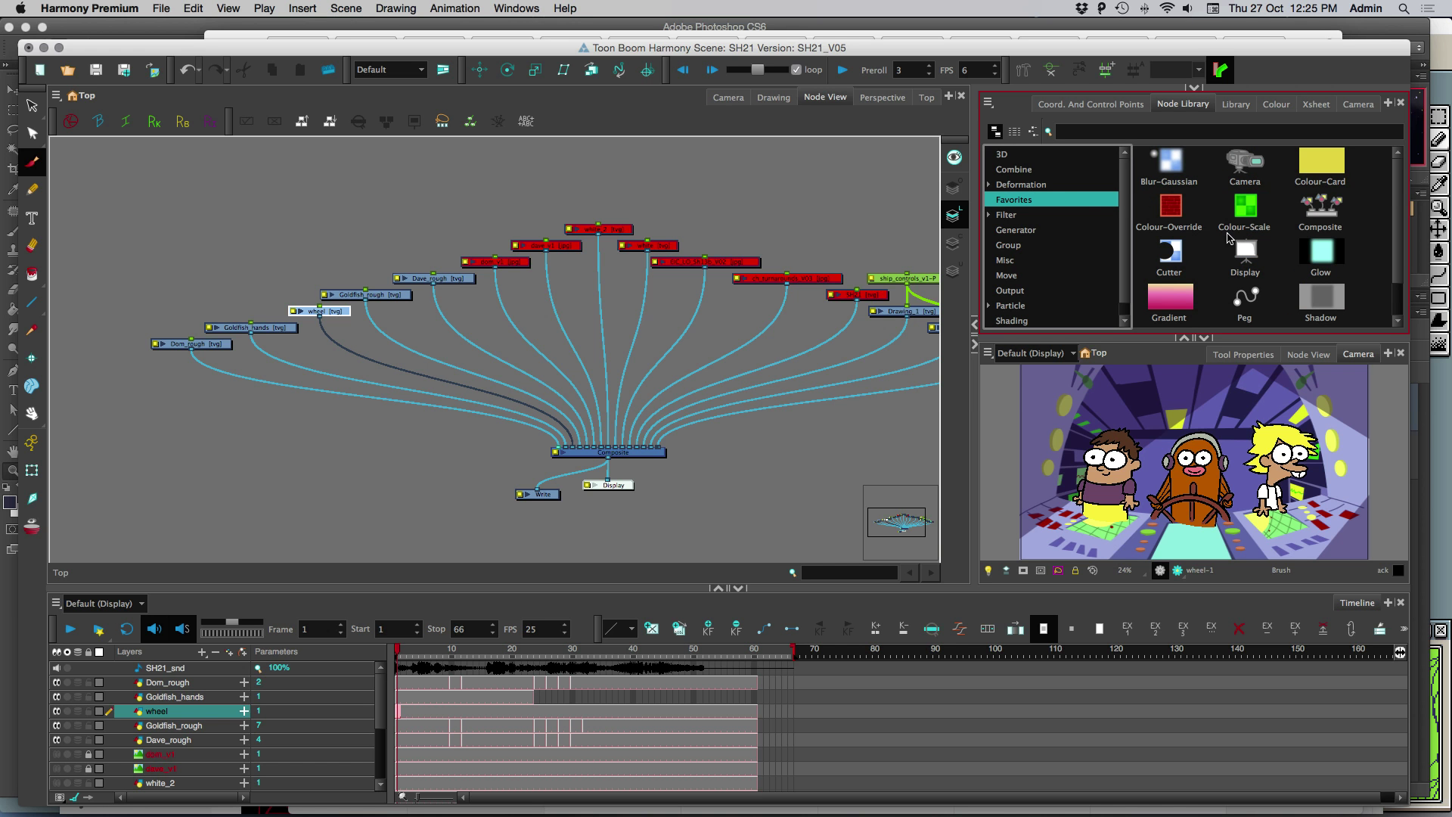
{"action": "left_click", "coordinate": [1318, 220]}
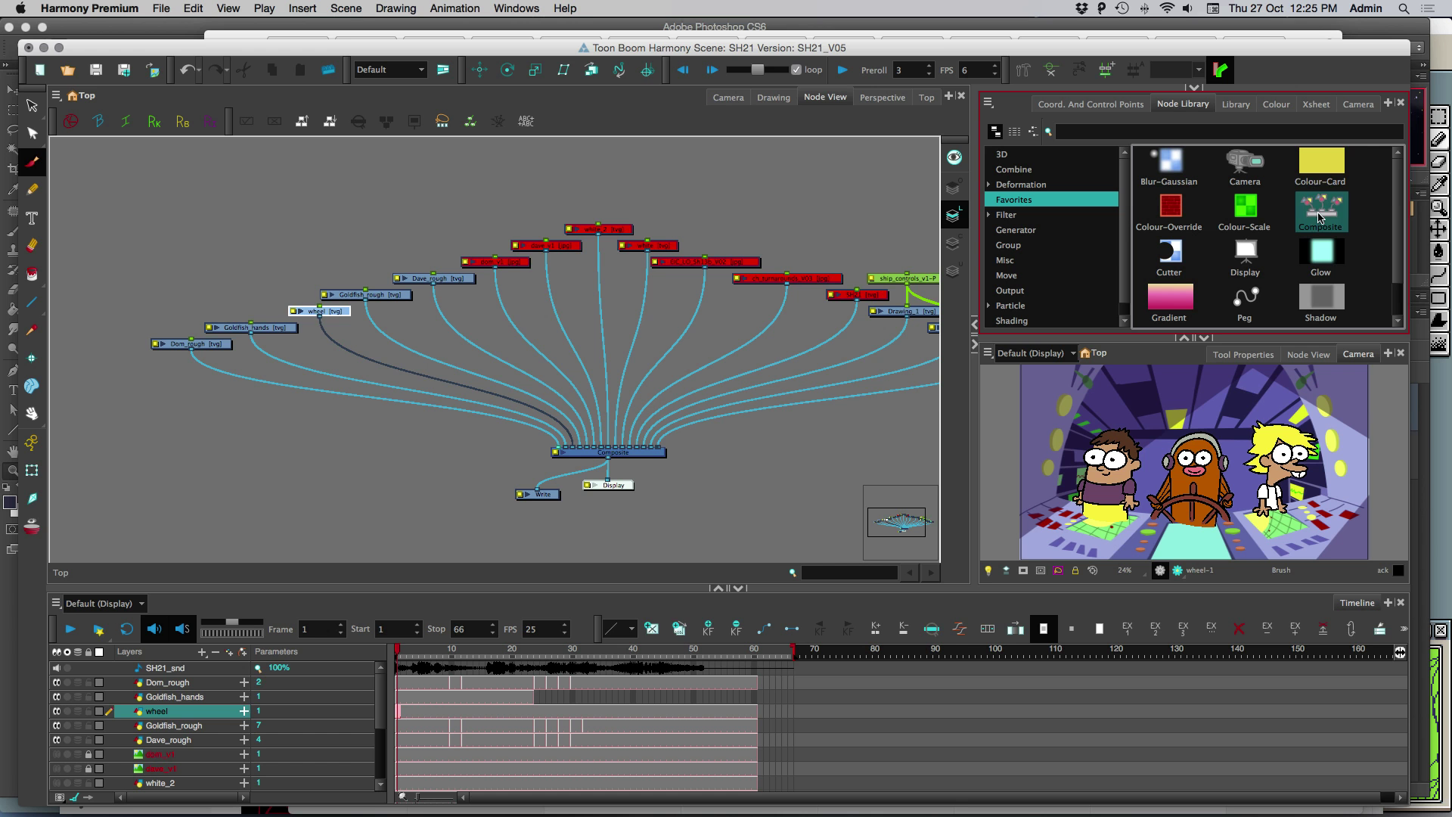
{"action": "left_click_drag", "start_coordinate": [1318, 219], "coordinate": [393, 429]}
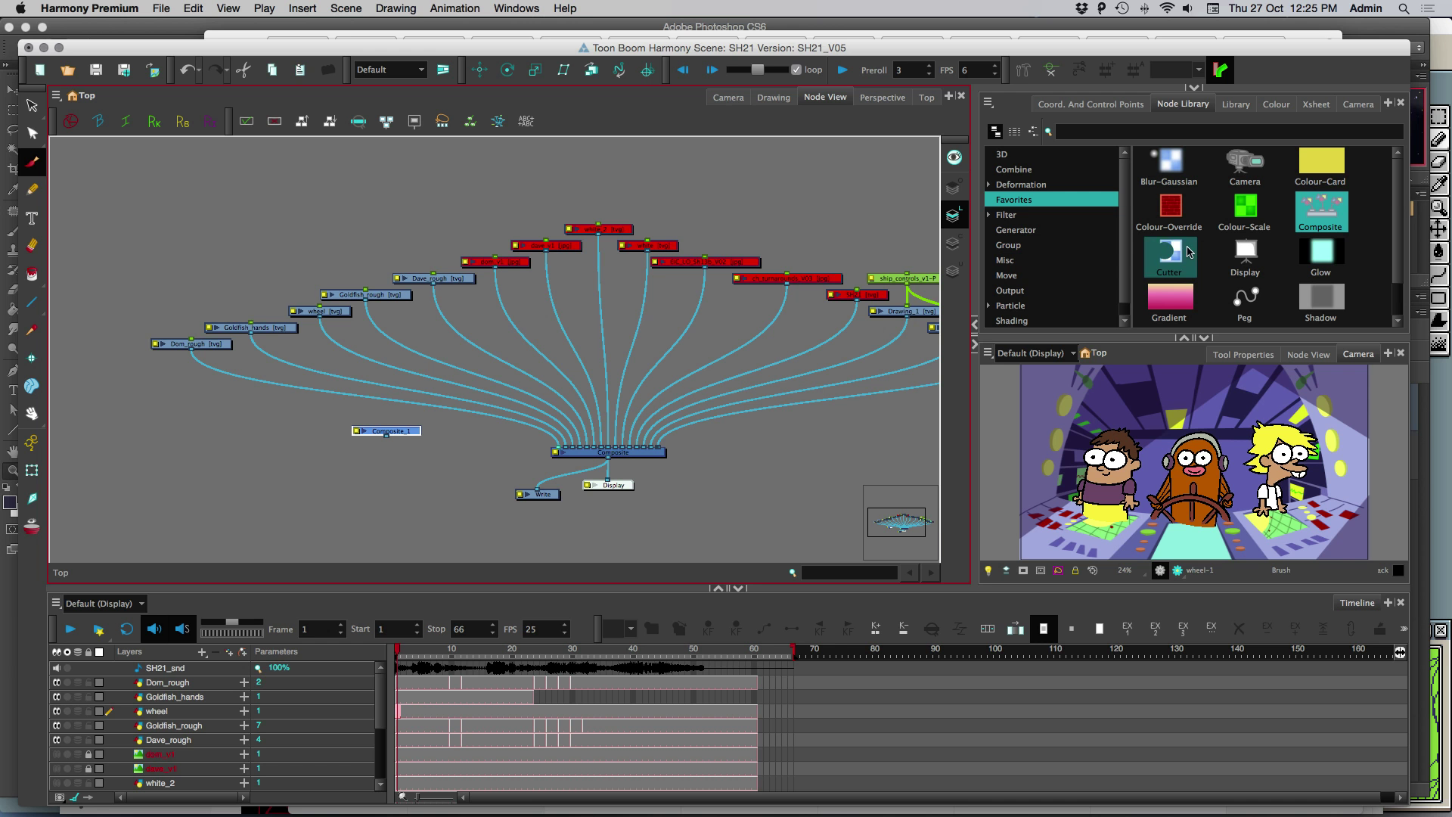
Reroute Dom_rough, Goldfish_hands, wheel, Goldfish_rough and Dave_rough from the main Composite into the new composite
{"action": "double_click", "coordinate": [558, 452]}
{"action": "left_click", "coordinate": [577, 584]}
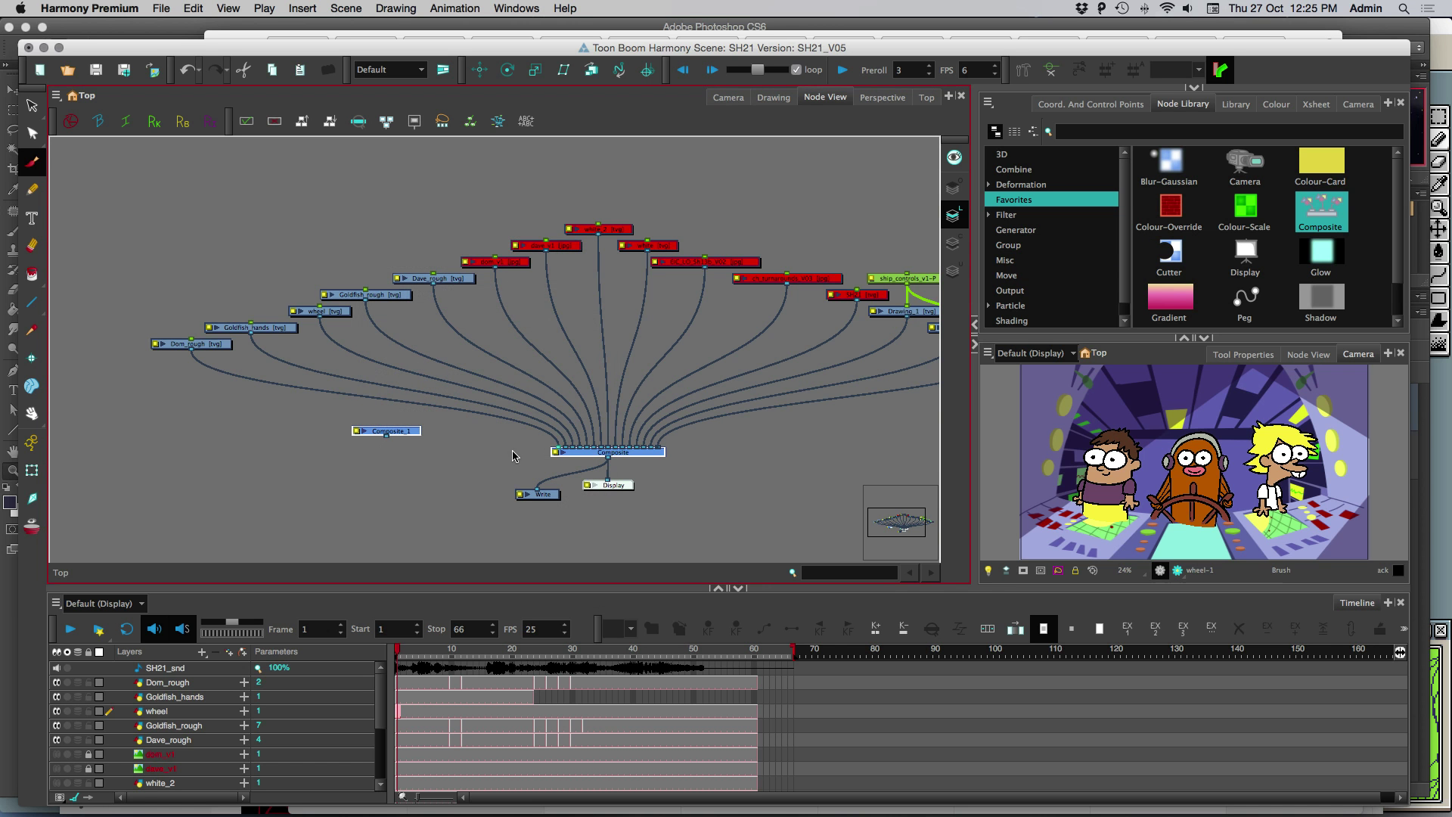
{"action": "left_click_drag", "start_coordinate": [558, 452], "coordinate": [367, 428]}
{"action": "left_click_drag", "start_coordinate": [560, 452], "coordinate": [399, 424]}
{"action": "left_click_drag", "start_coordinate": [565, 451], "coordinate": [404, 426]}
{"action": "left_click_drag", "start_coordinate": [566, 448], "coordinate": [407, 426]}
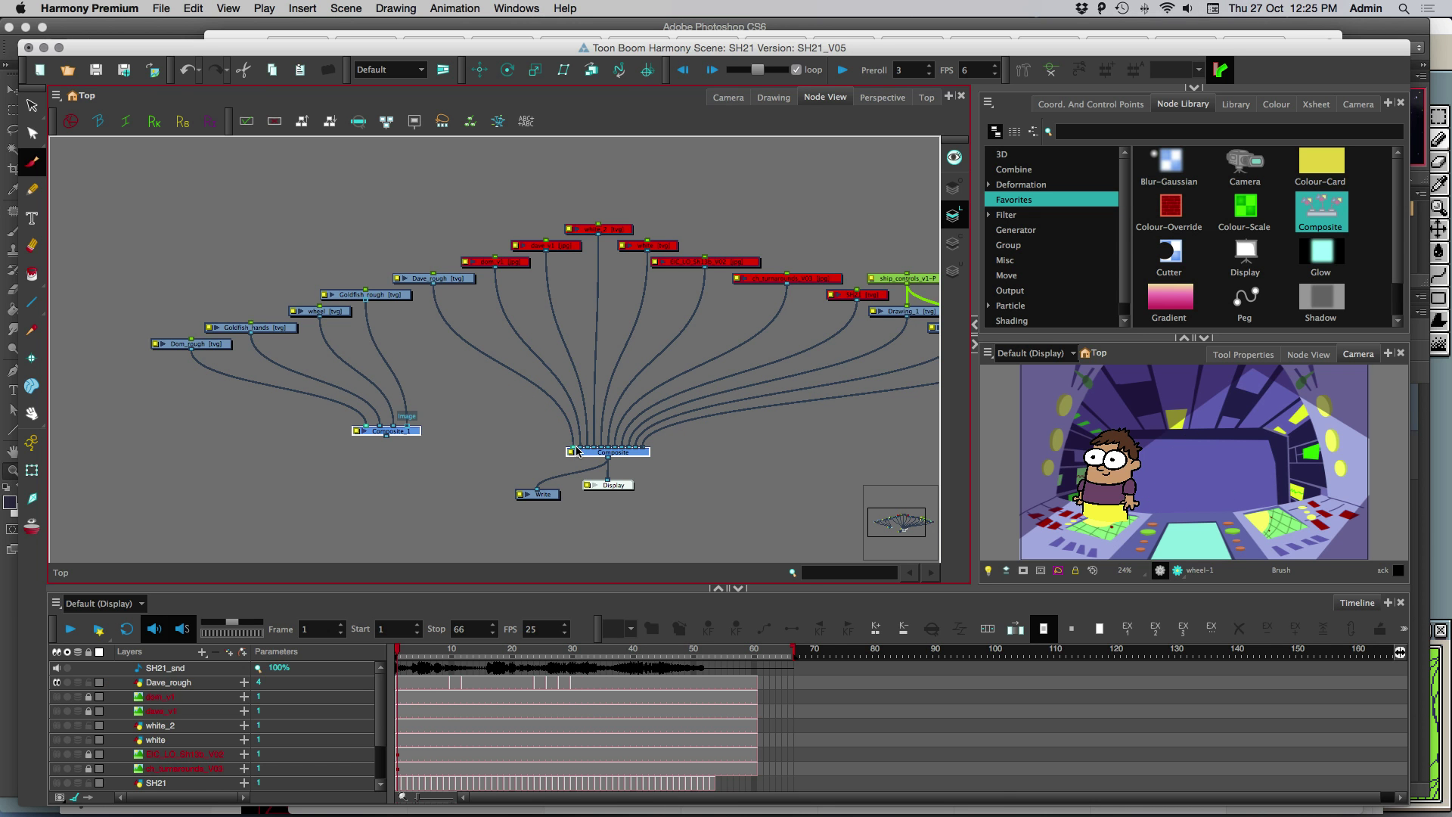
{"action": "left_click_drag", "start_coordinate": [575, 448], "coordinate": [409, 426]}
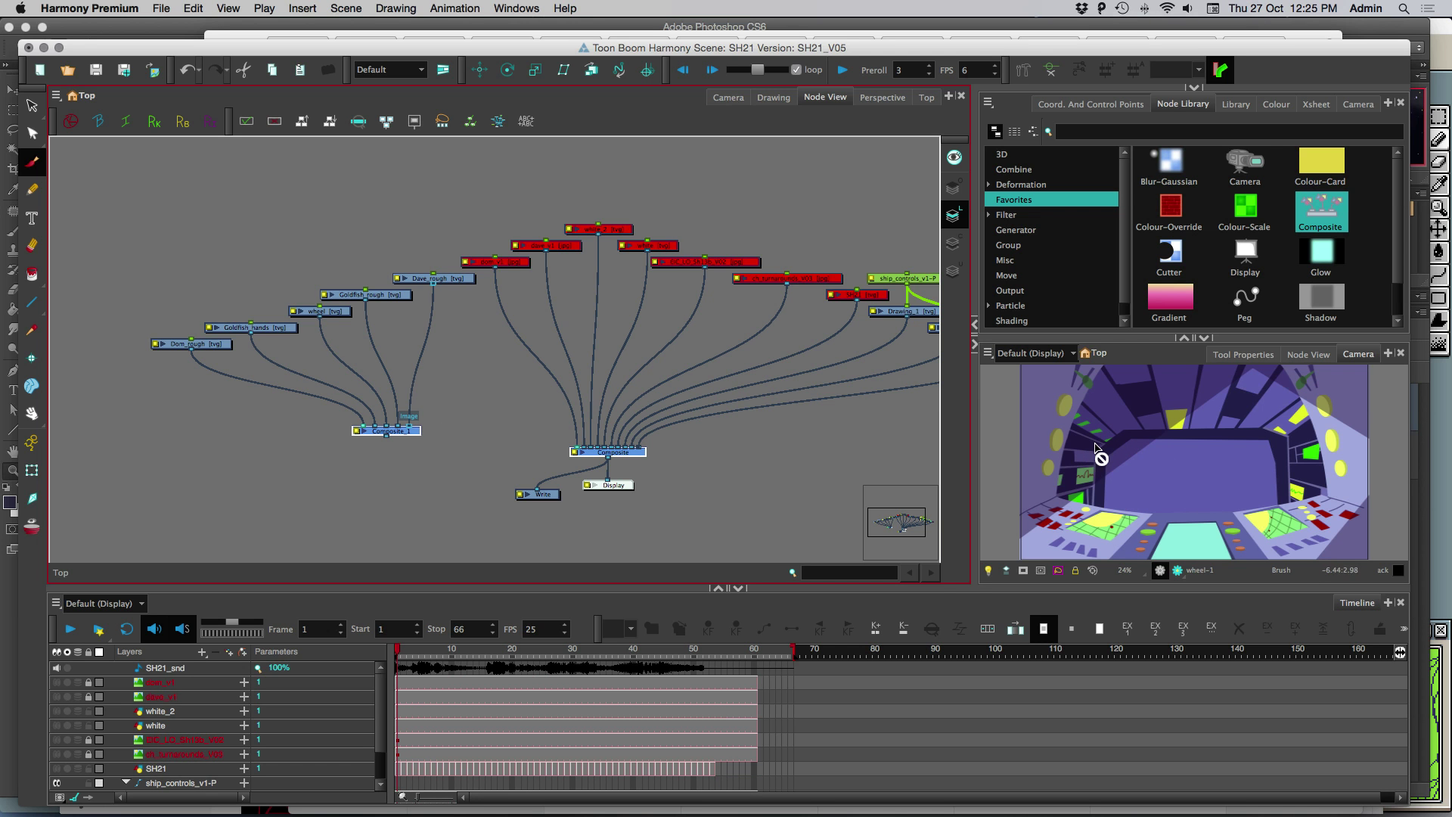
Try connecting the character composite directly to the main Composite, and undo that connection
{"action": "left_click_drag", "start_coordinate": [387, 439], "coordinate": [571, 448]}
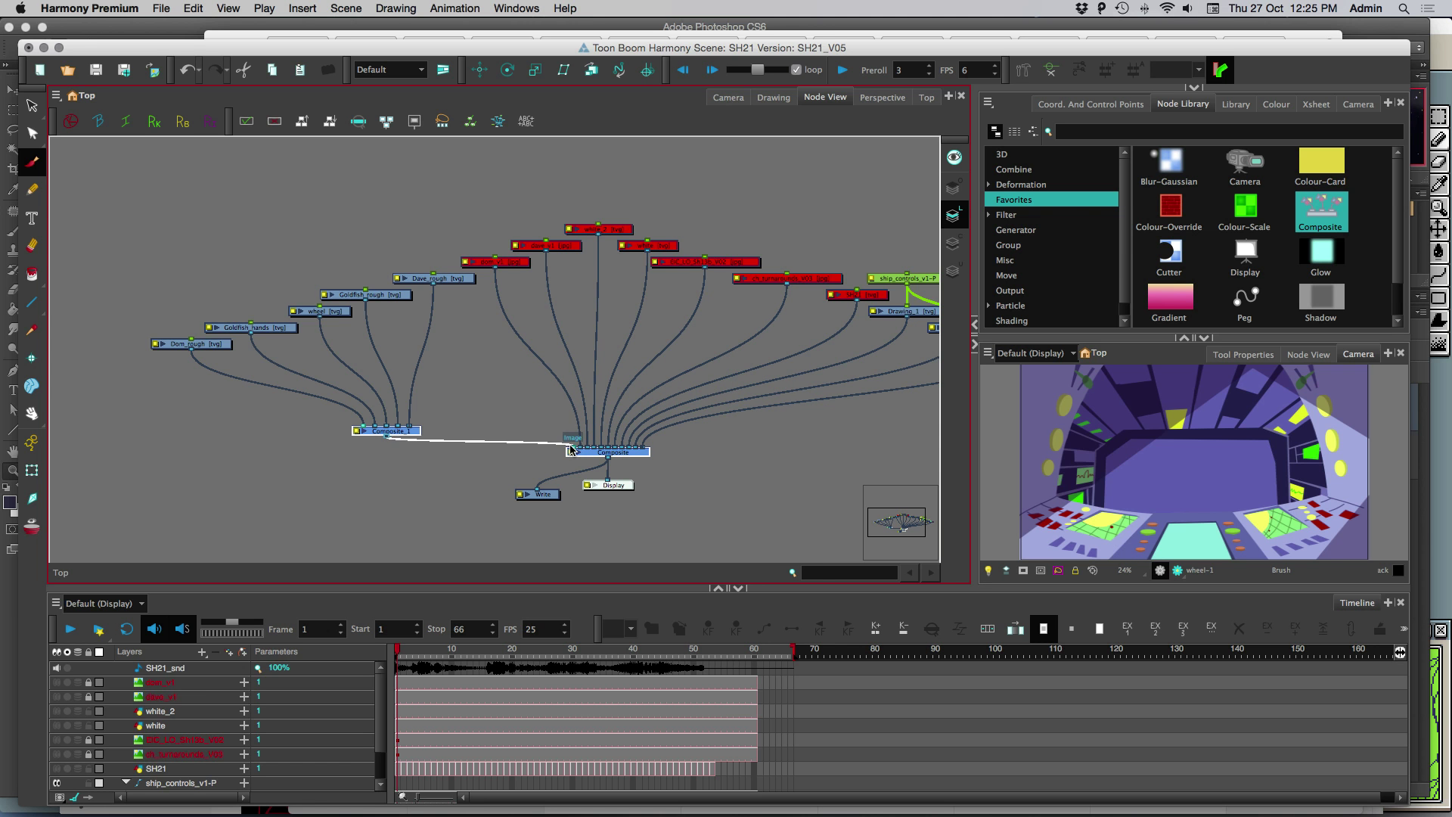
{"action": "key", "text": "super+z"}
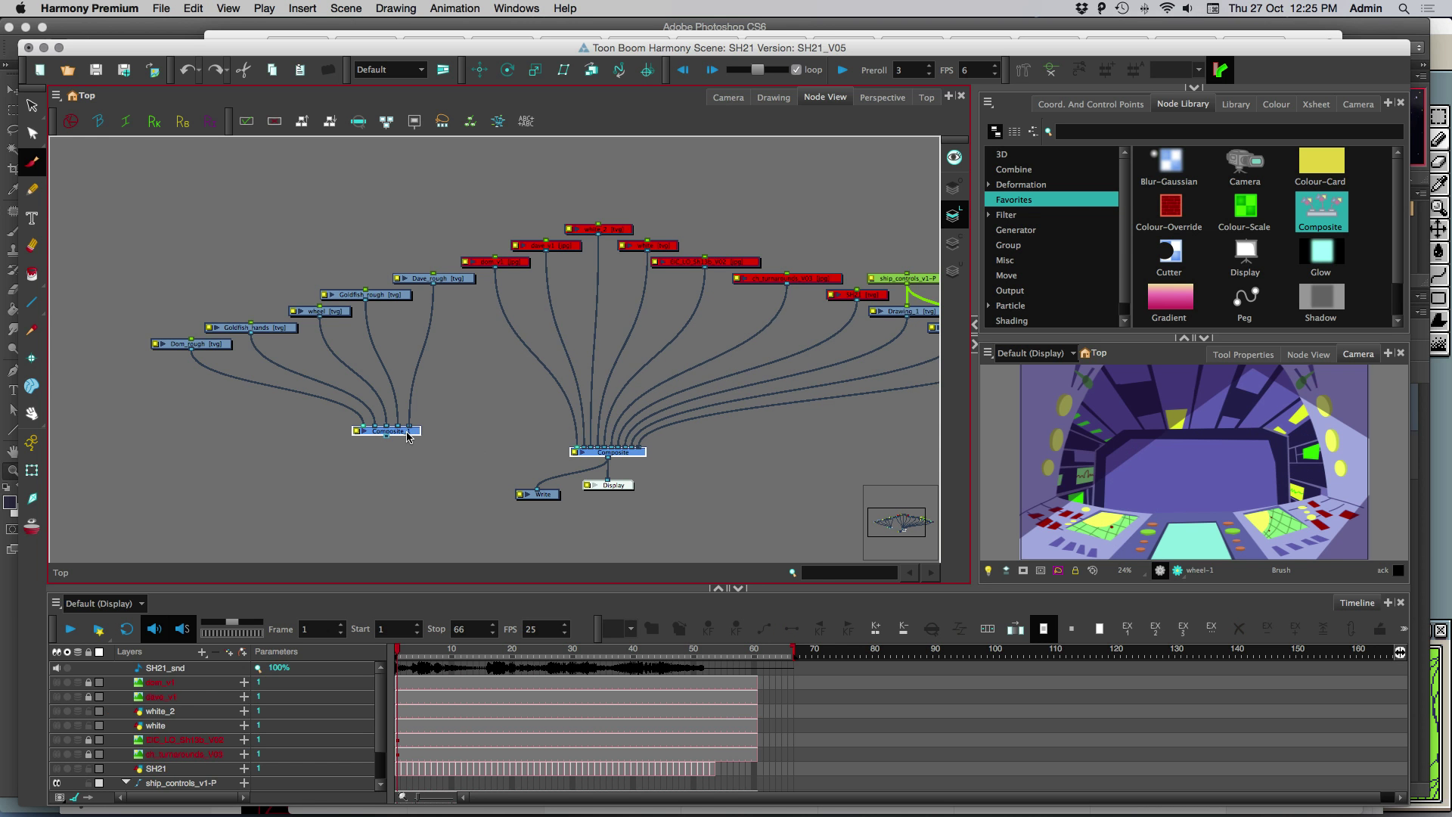
Add a Cutter node below Composite_1 and route Composite_1 through its image input into the main Composite
{"action": "left_click_drag", "start_coordinate": [406, 434], "coordinate": [407, 392]}
{"action": "left_click", "coordinate": [425, 429]}
{"action": "left_click_drag", "start_coordinate": [1175, 244], "coordinate": [441, 438]}
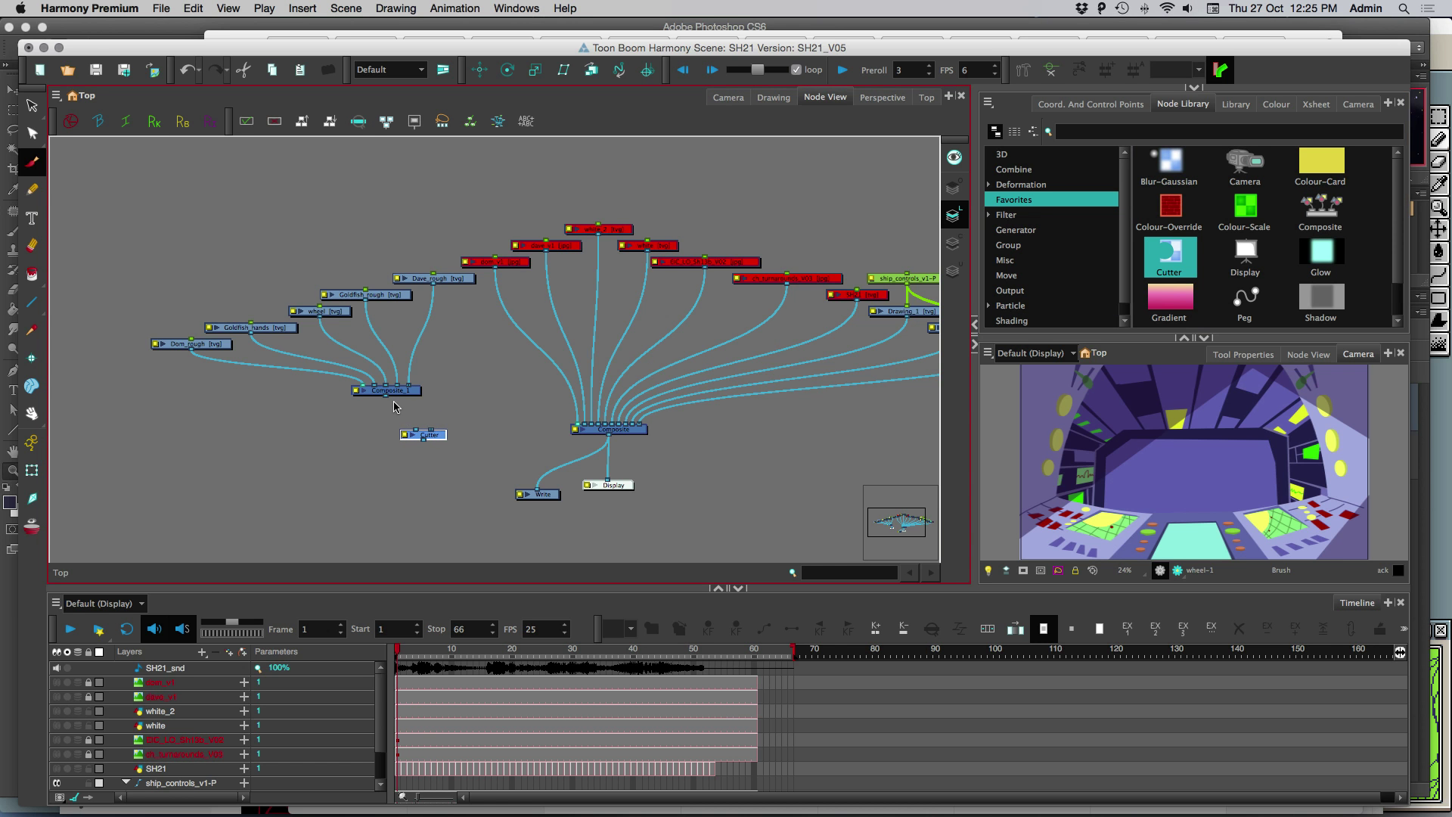
{"action": "left_click_drag", "start_coordinate": [385, 396], "coordinate": [434, 428]}
{"action": "left_click_drag", "start_coordinate": [502, 531], "coordinate": [630, 477]}
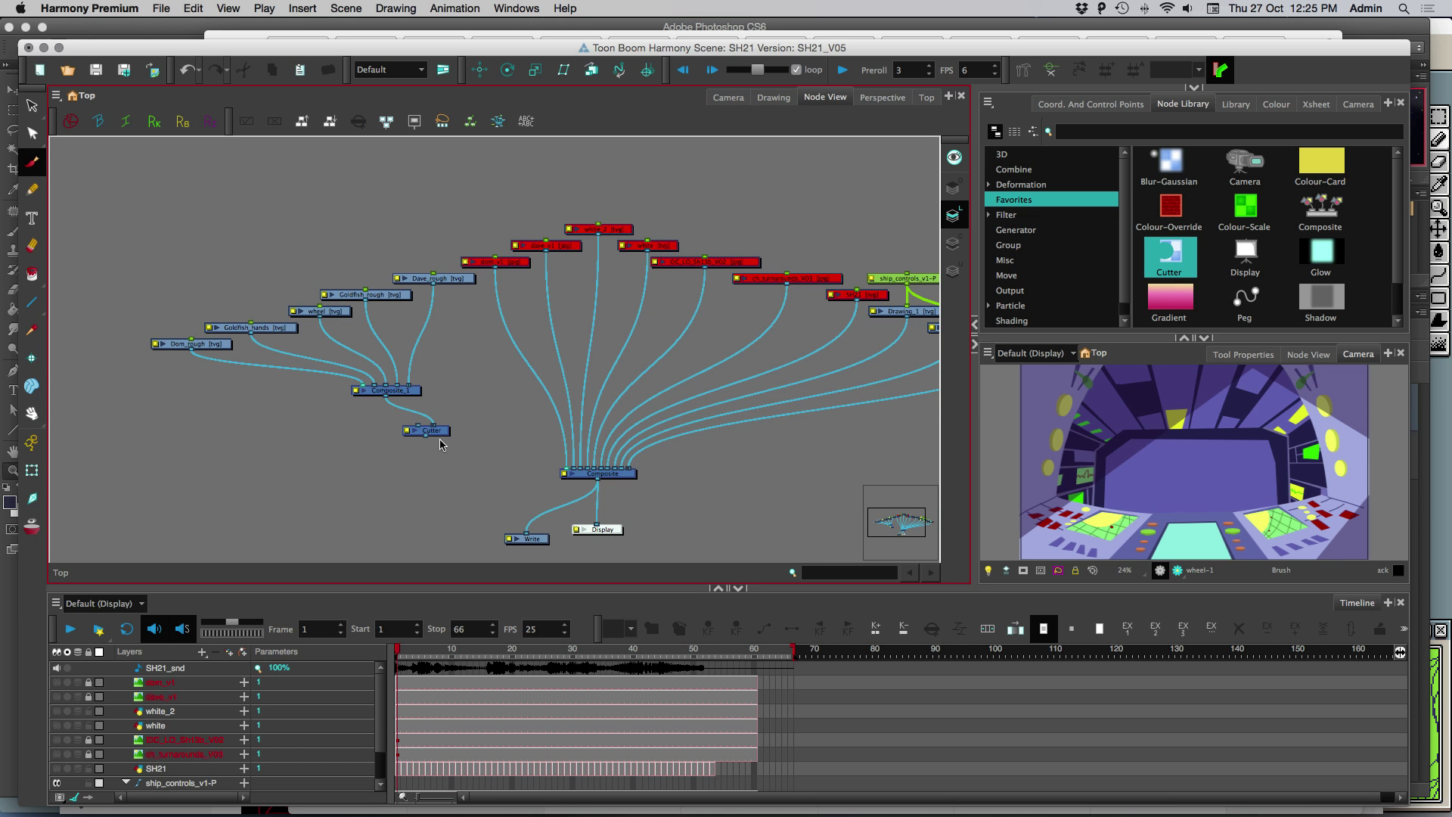
{"action": "left_click_drag", "start_coordinate": [427, 437], "coordinate": [551, 464]}
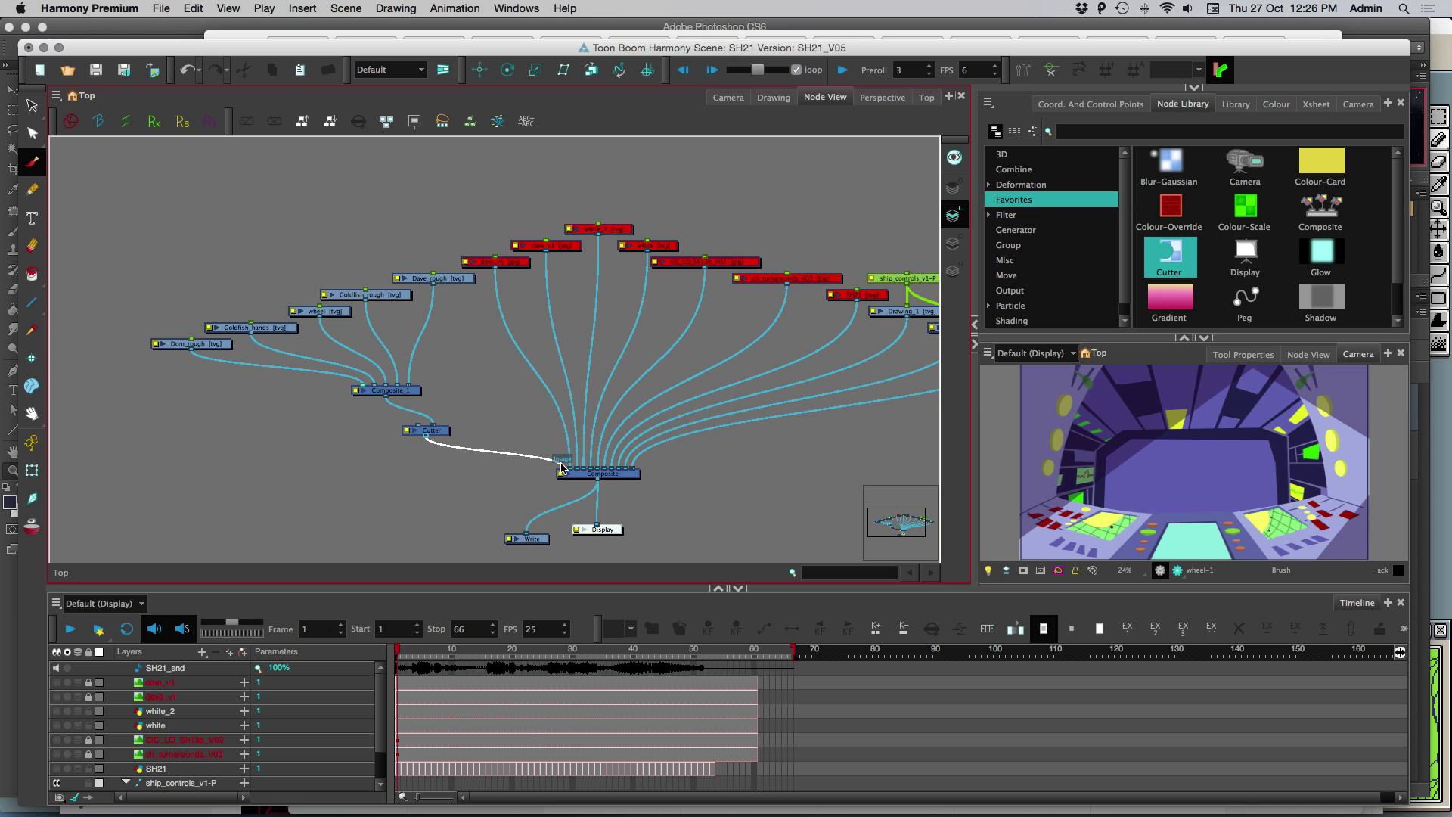
Create a vector drawing layer named "cut" and connect it to the Cutter's matte input
{"action": "left_click", "coordinate": [433, 432]}
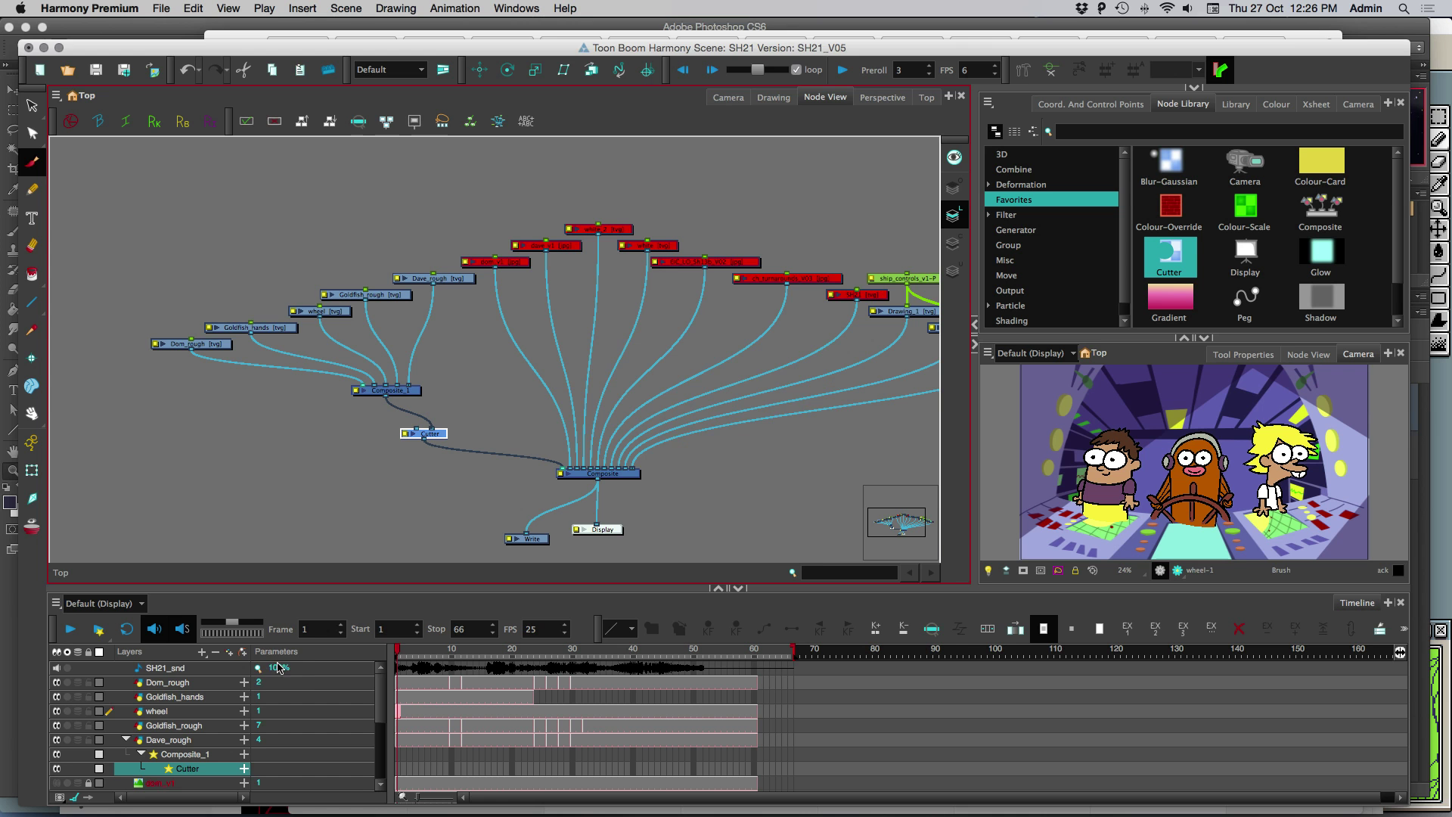
{"action": "left_click", "coordinate": [230, 654]}
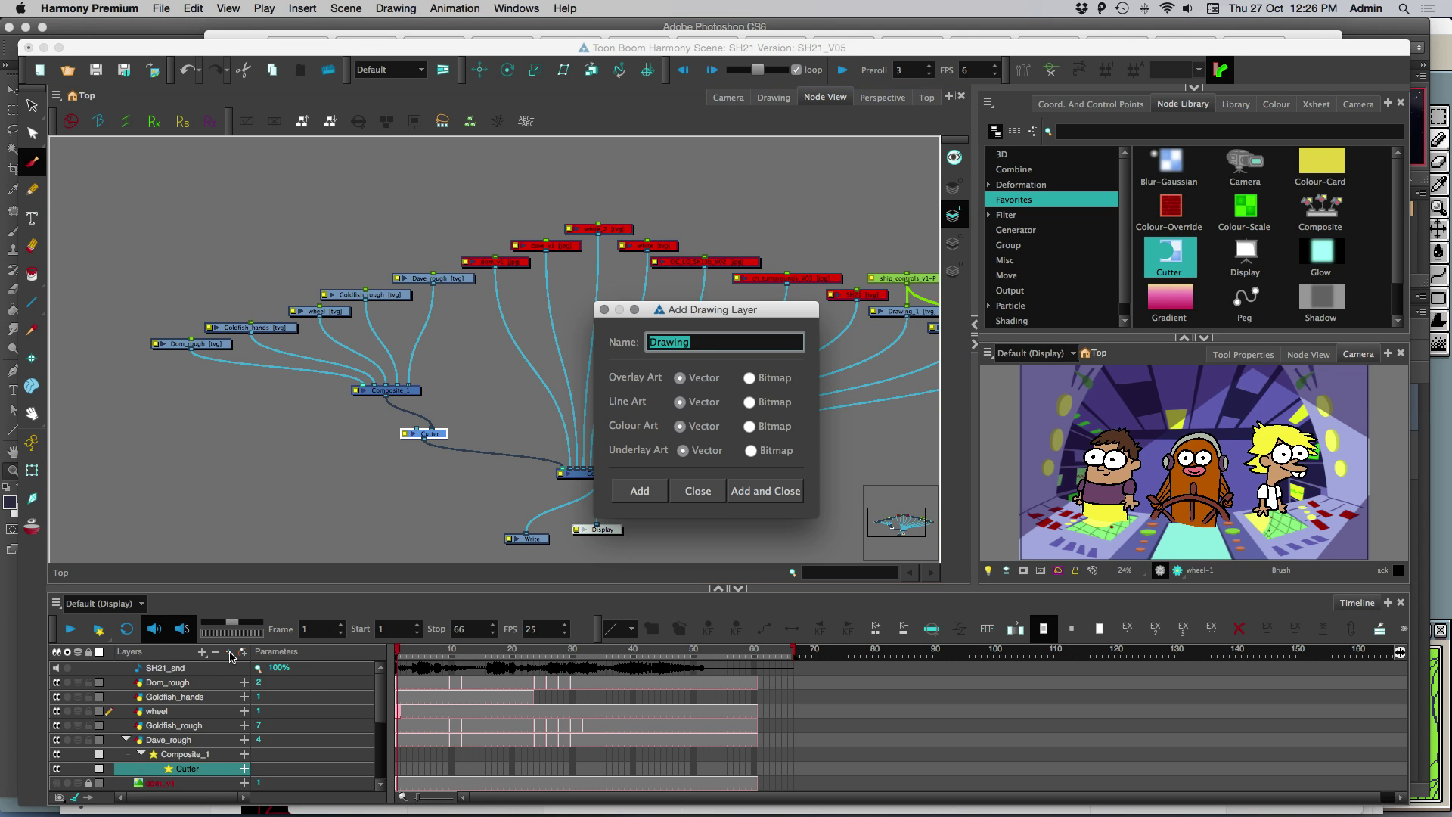
{"action": "type", "text": "cut"}
{"action": "left_click", "coordinate": [765, 491]}
{"action": "left_click_drag", "start_coordinate": [618, 324], "coordinate": [416, 421]}
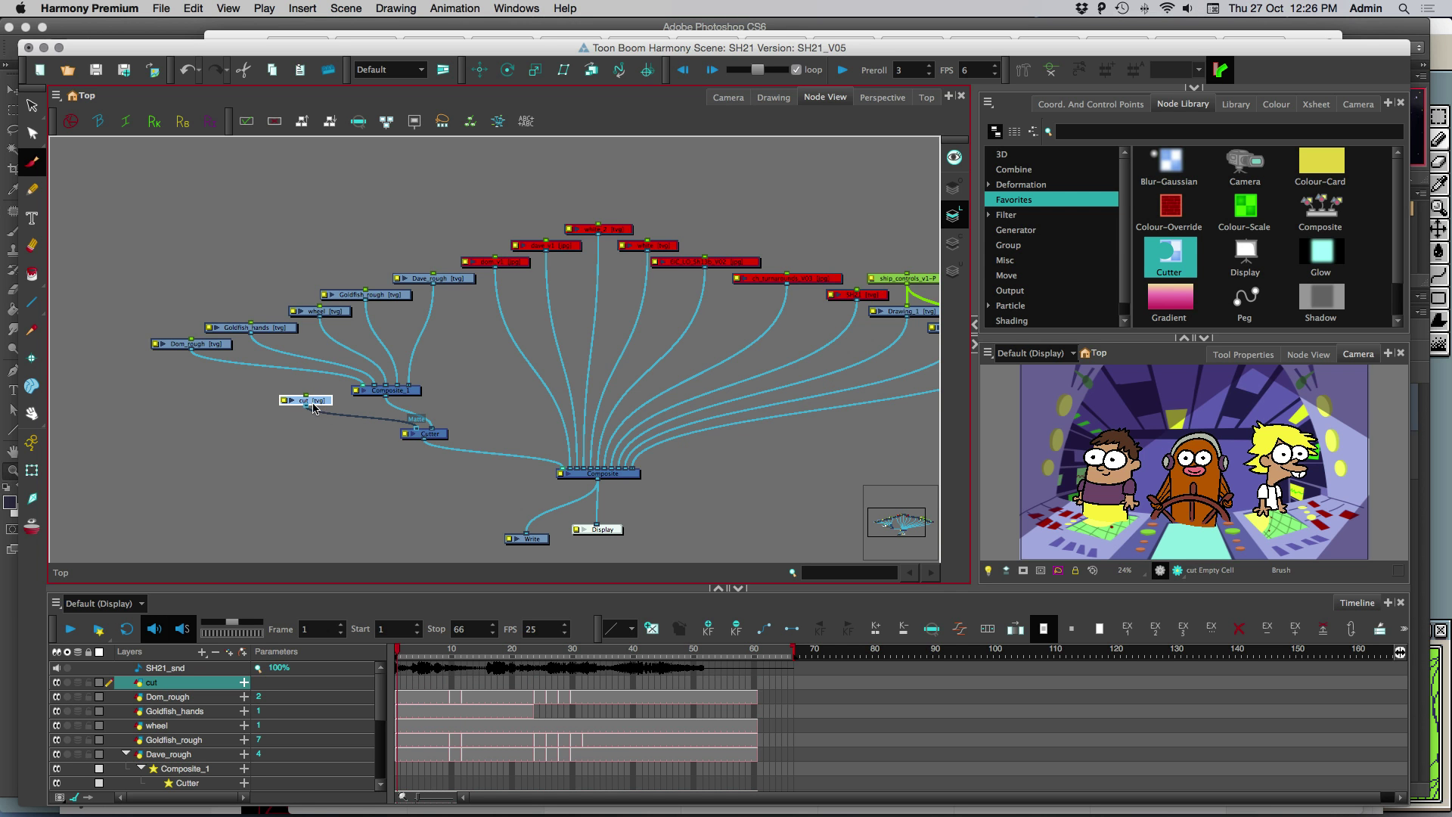
Review the character nodes feeding Composite_1 and move the Cutter node directly beneath that composite
{"action": "left_click", "coordinate": [219, 346]}
{"action": "left_click", "coordinate": [256, 328]}
{"action": "left_click", "coordinate": [338, 314]}
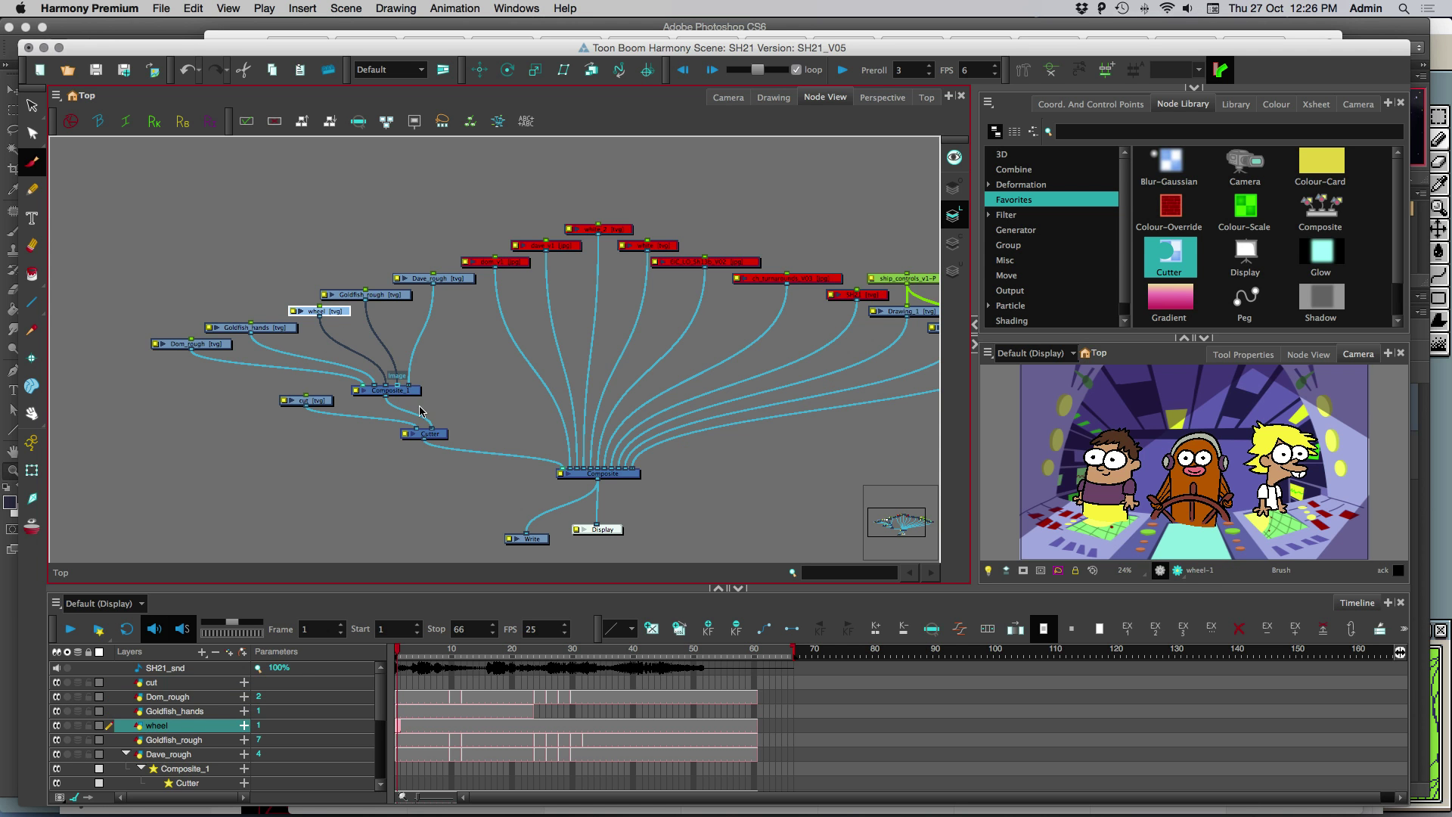
{"action": "left_click_drag", "start_coordinate": [439, 438], "coordinate": [386, 454]}
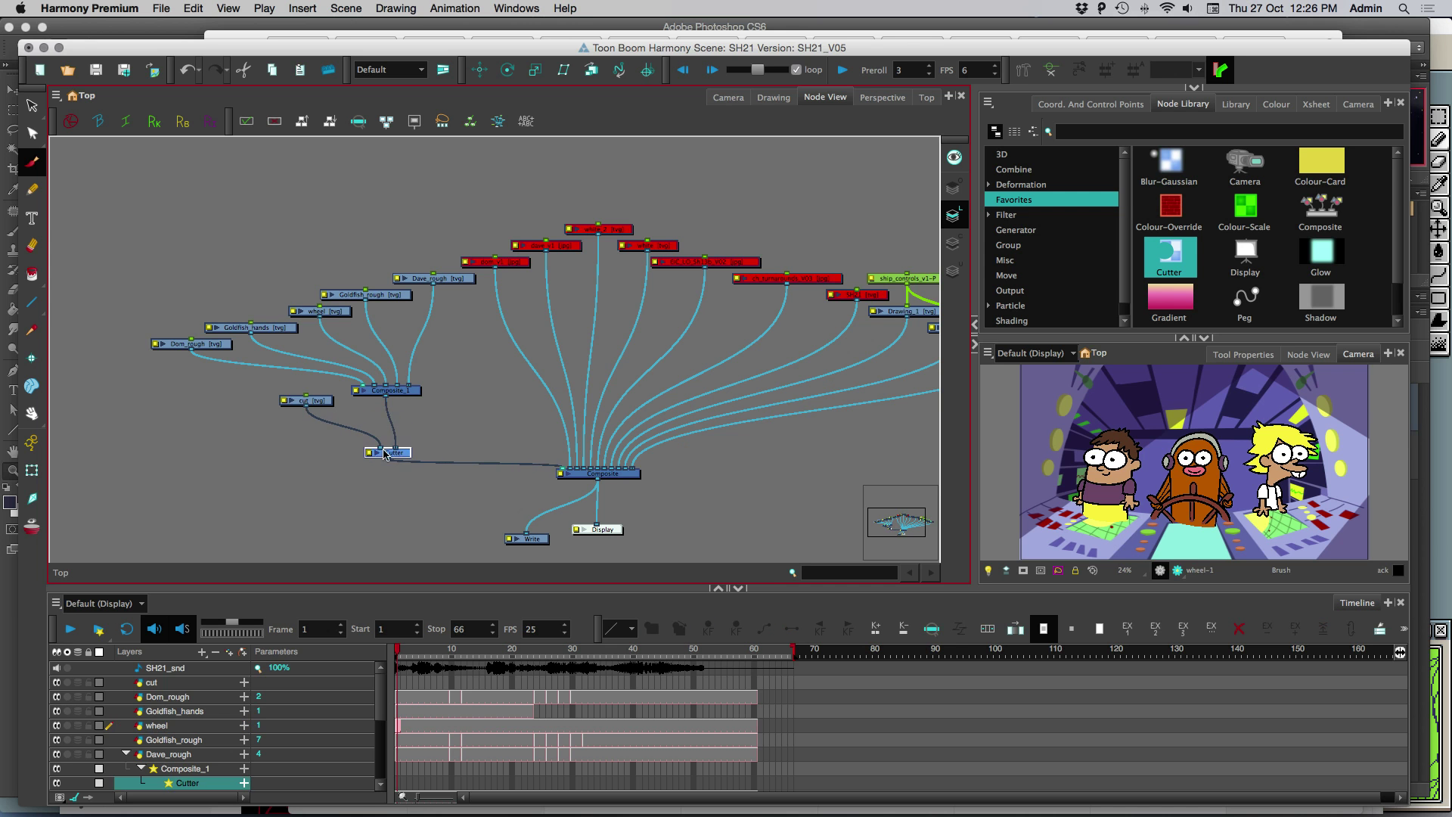
Ready the "cut" layer for drawing in the camera view with the Line tool, the White swatch and Current Drawing on Top
{"action": "left_click", "coordinate": [310, 400]}
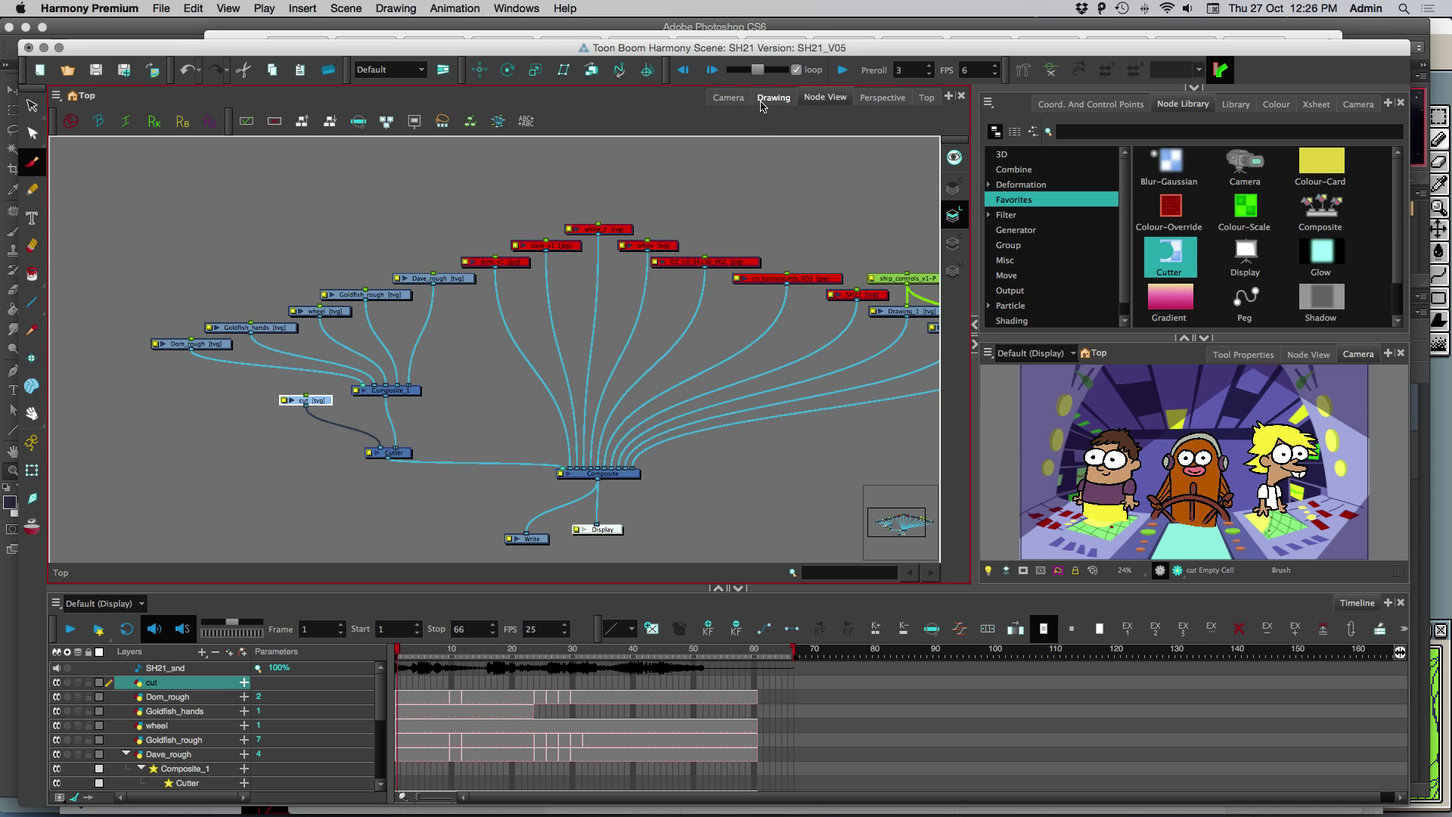
{"action": "left_click", "coordinate": [728, 97]}
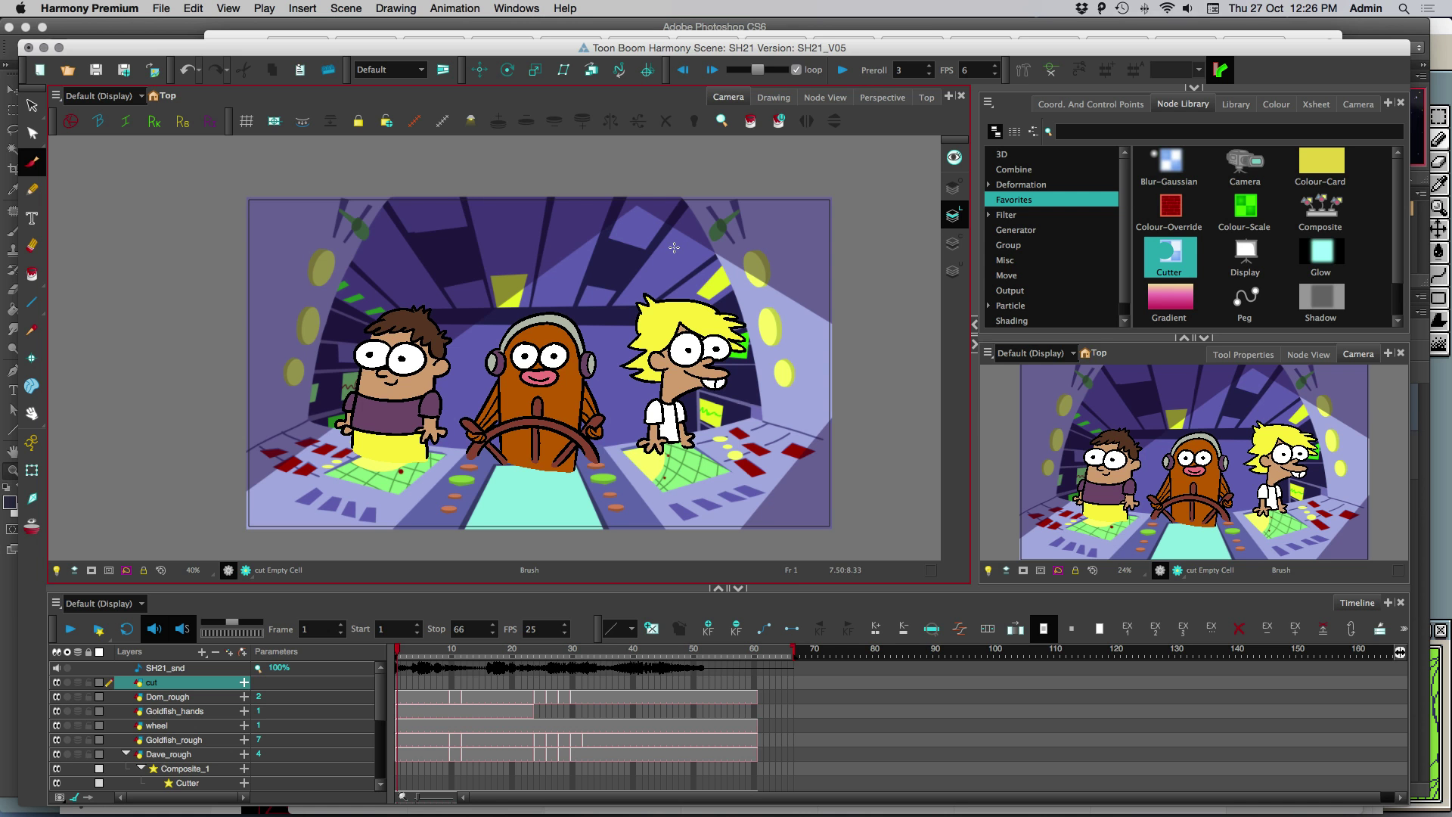
{"action": "left_click", "coordinate": [35, 303]}
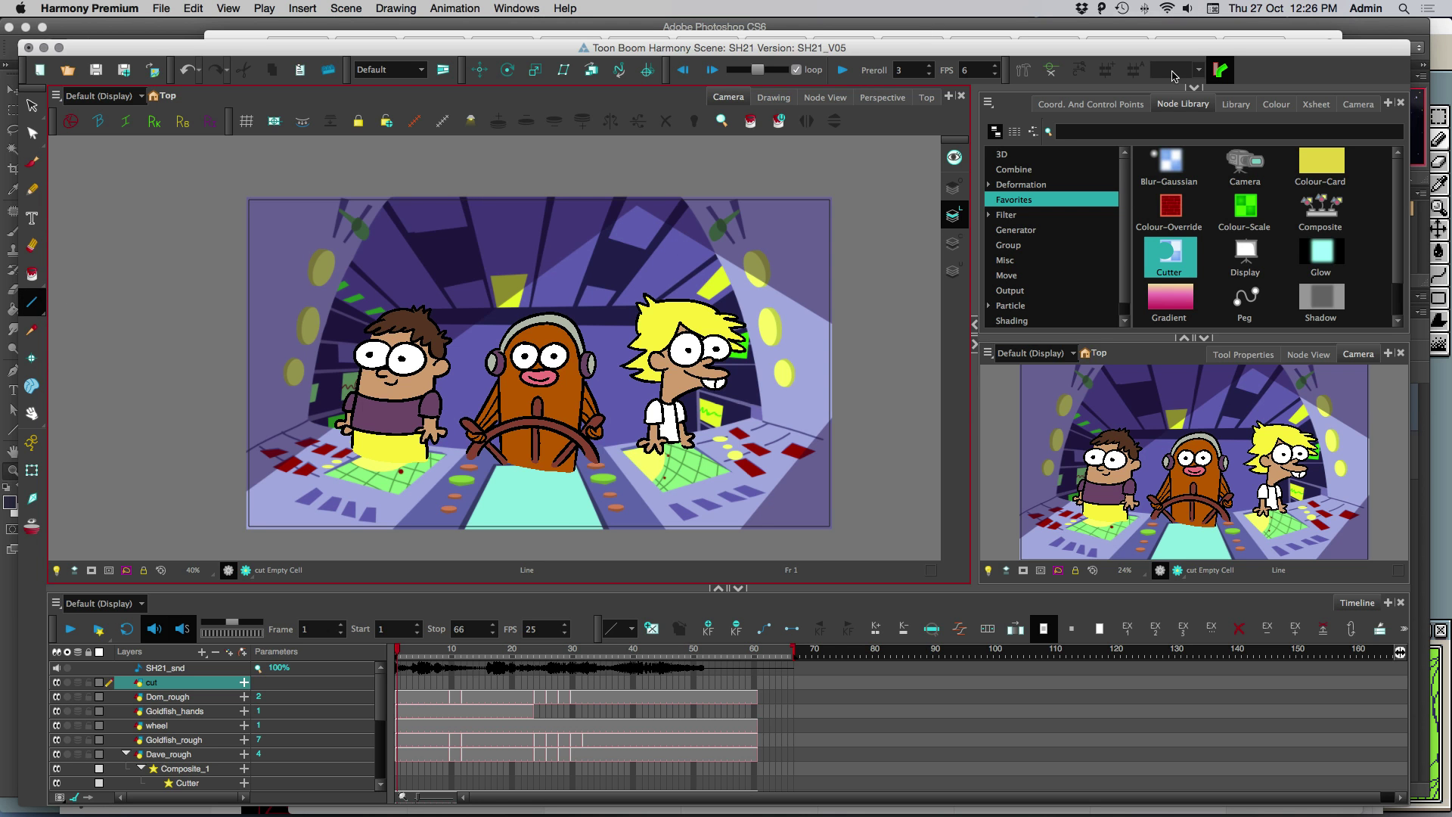
{"action": "left_click", "coordinate": [1276, 103]}
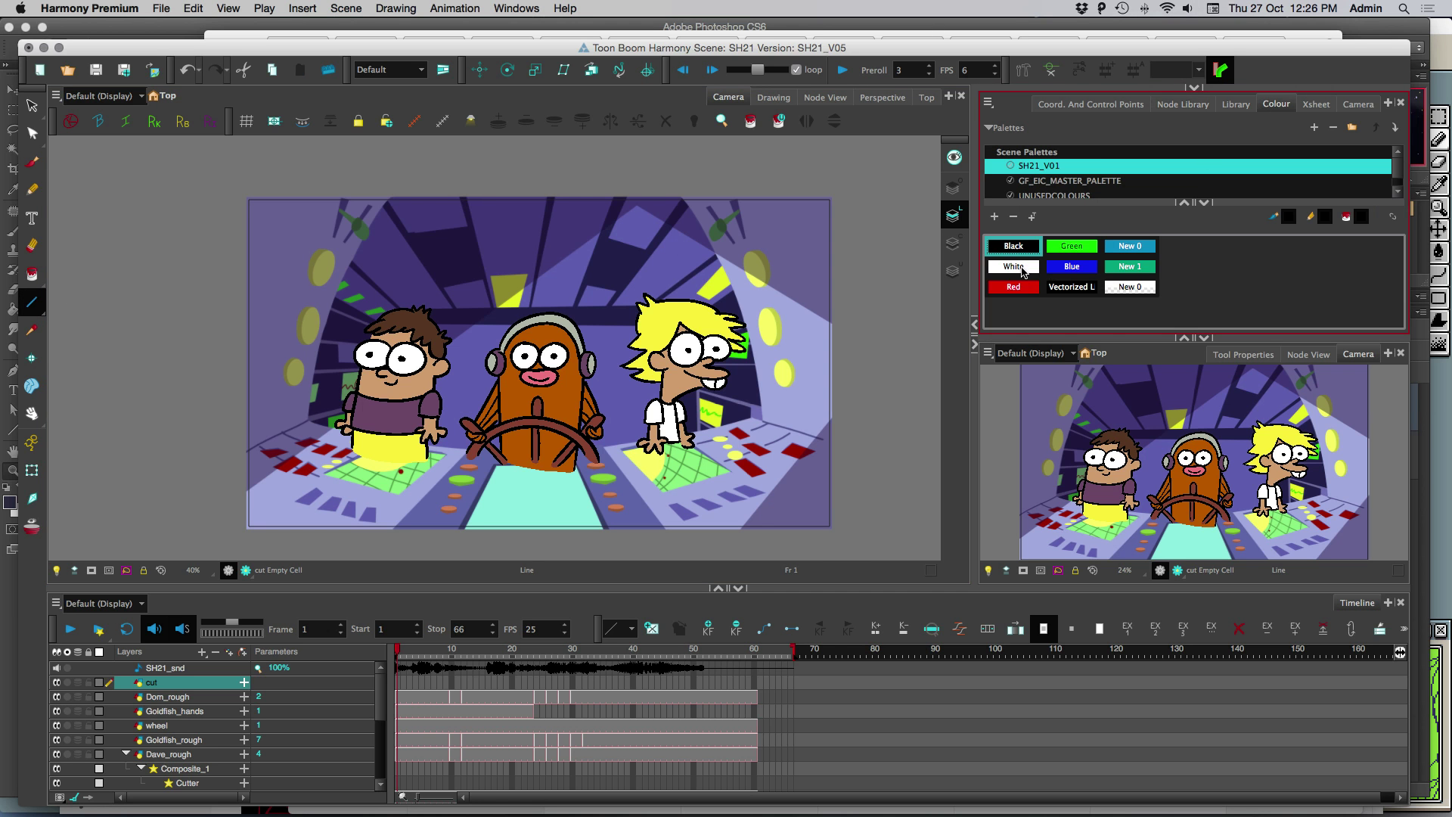
{"action": "left_click", "coordinate": [1021, 268]}
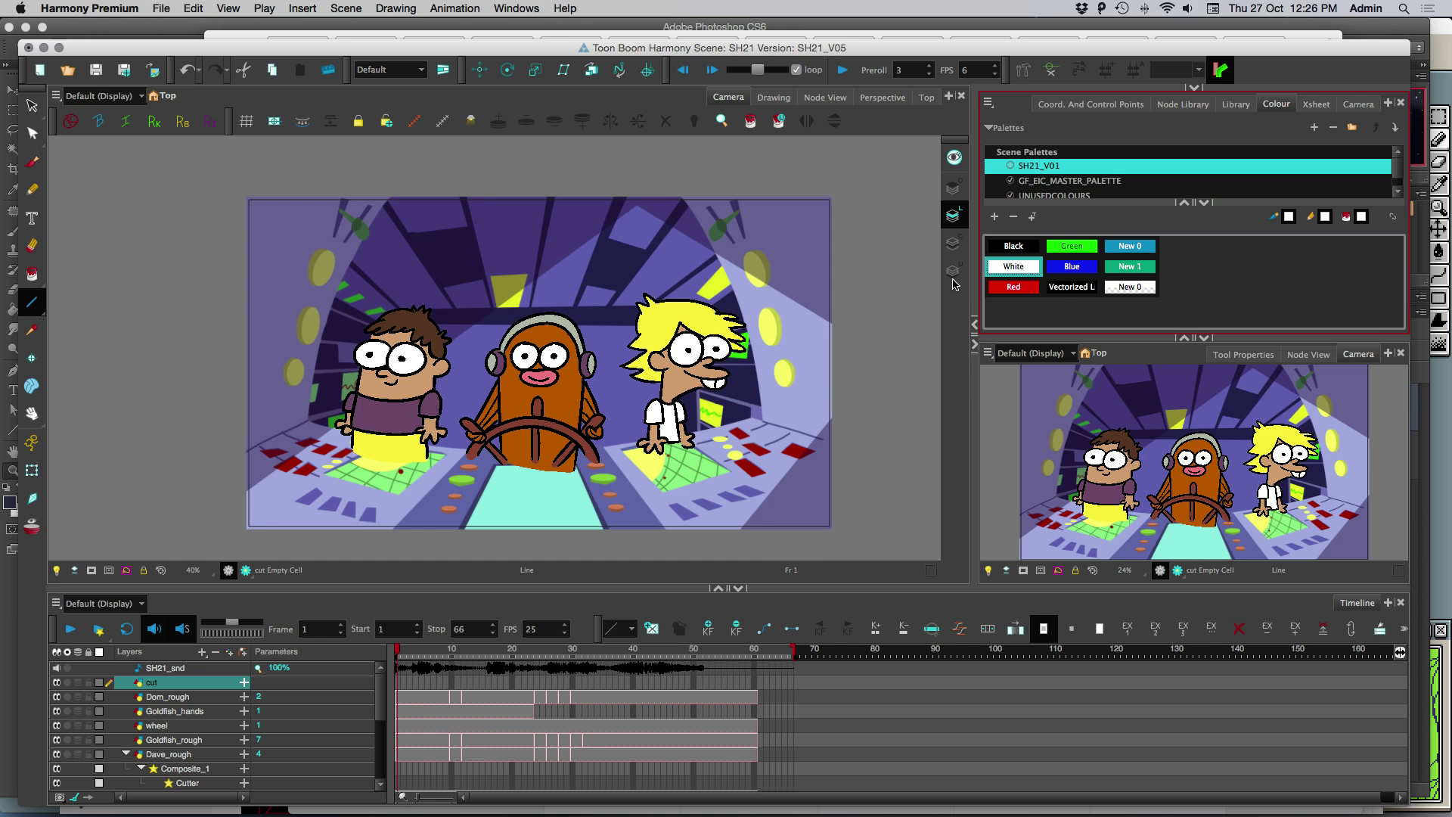
{"action": "left_click", "coordinate": [73, 575]}
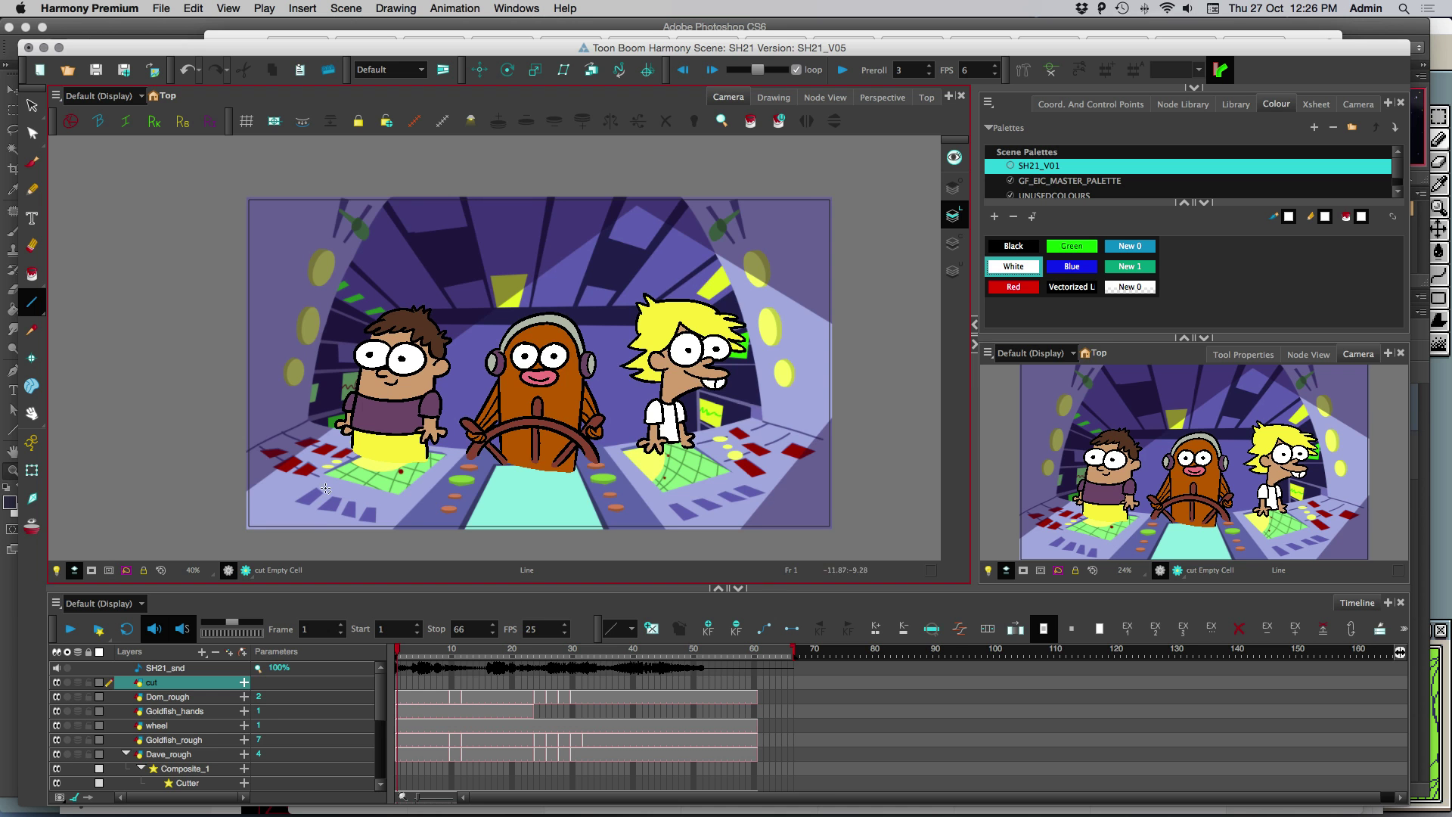
{"action": "scroll", "coordinate": [336, 473], "scroll_direction": "up", "scroll_amount": 2}
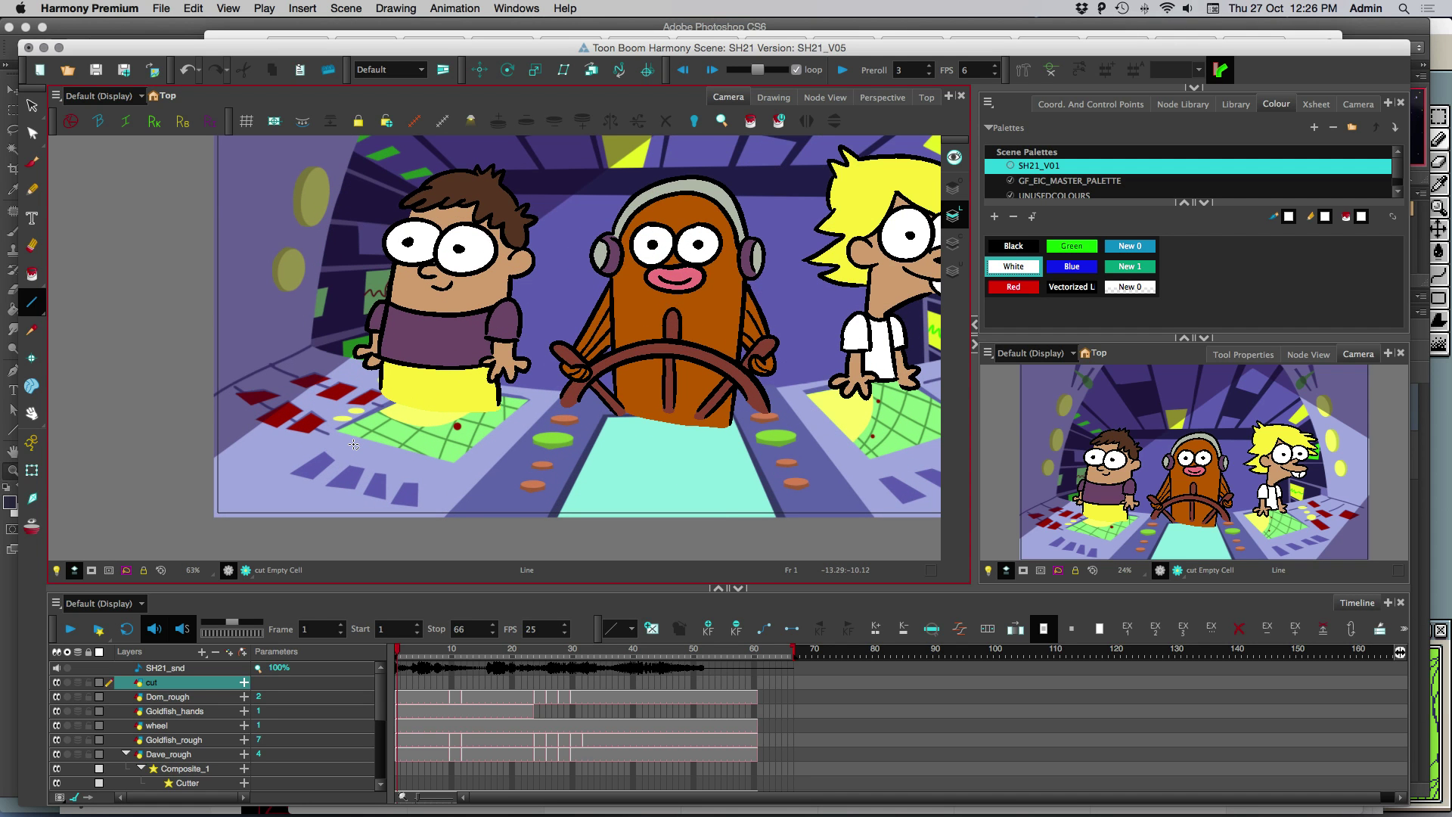
{"action": "left_click", "coordinate": [32, 162]}
{"action": "left_click_drag", "start_coordinate": [425, 353], "coordinate": [527, 363]}
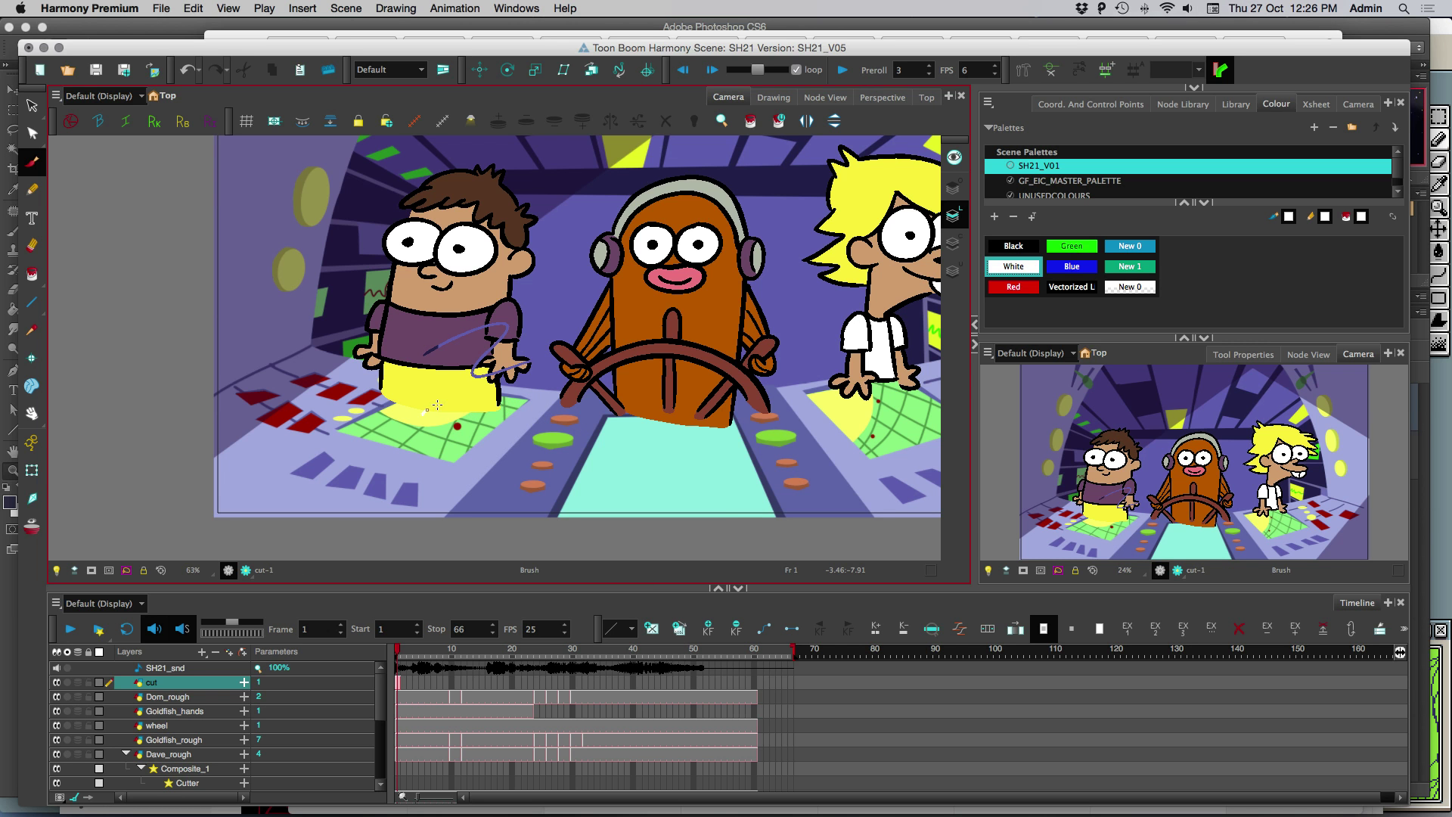
{"action": "left_click_drag", "start_coordinate": [437, 406], "coordinate": [522, 437]}
{"action": "key", "text": "super+z"}
{"action": "key", "text": "super+z"}
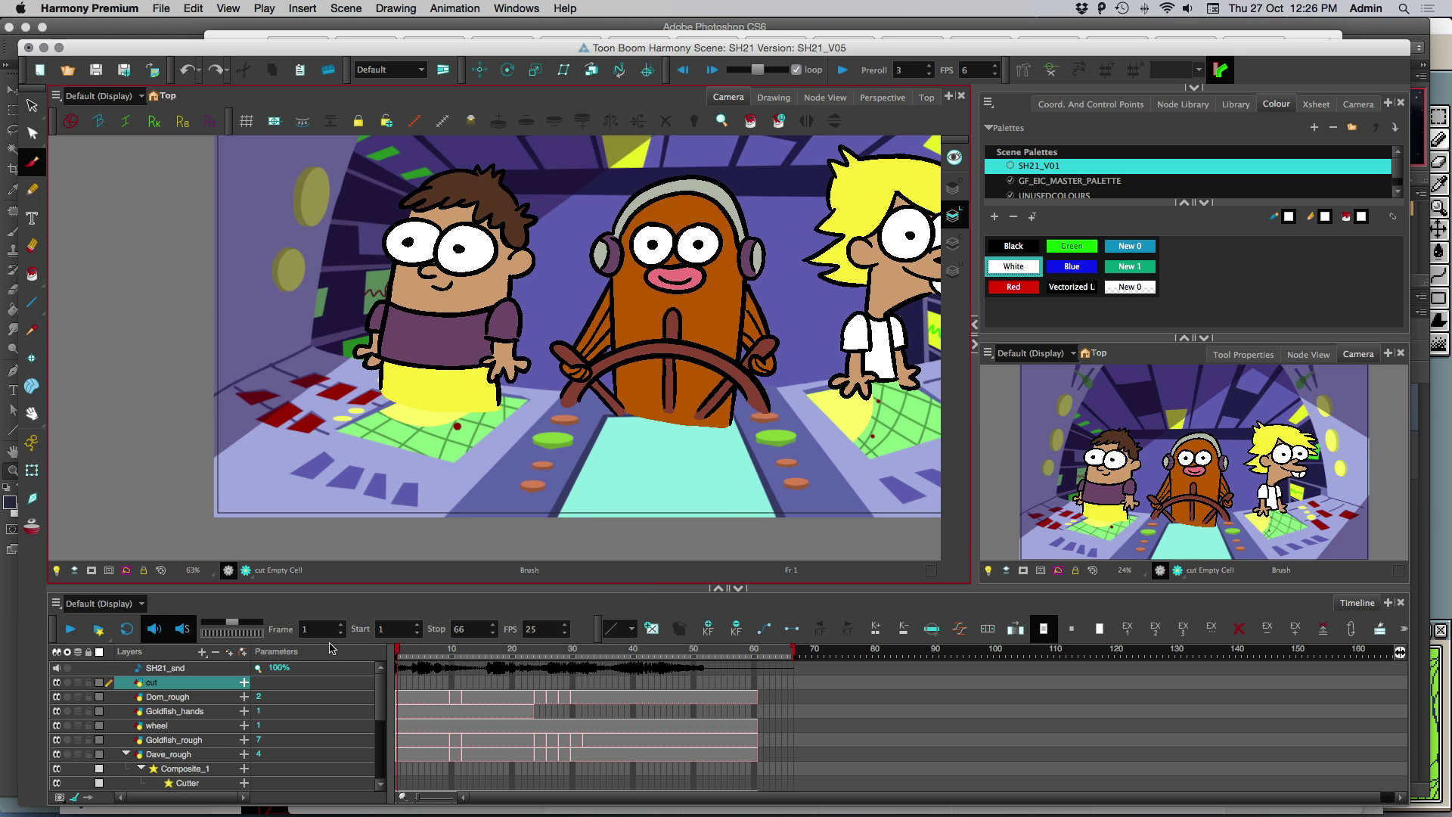
Turn on Current Drawing on Top and draw a curved white line along the console's upper edge, across the purple-shirted character's waist
{"action": "left_click", "coordinate": [74, 572]}
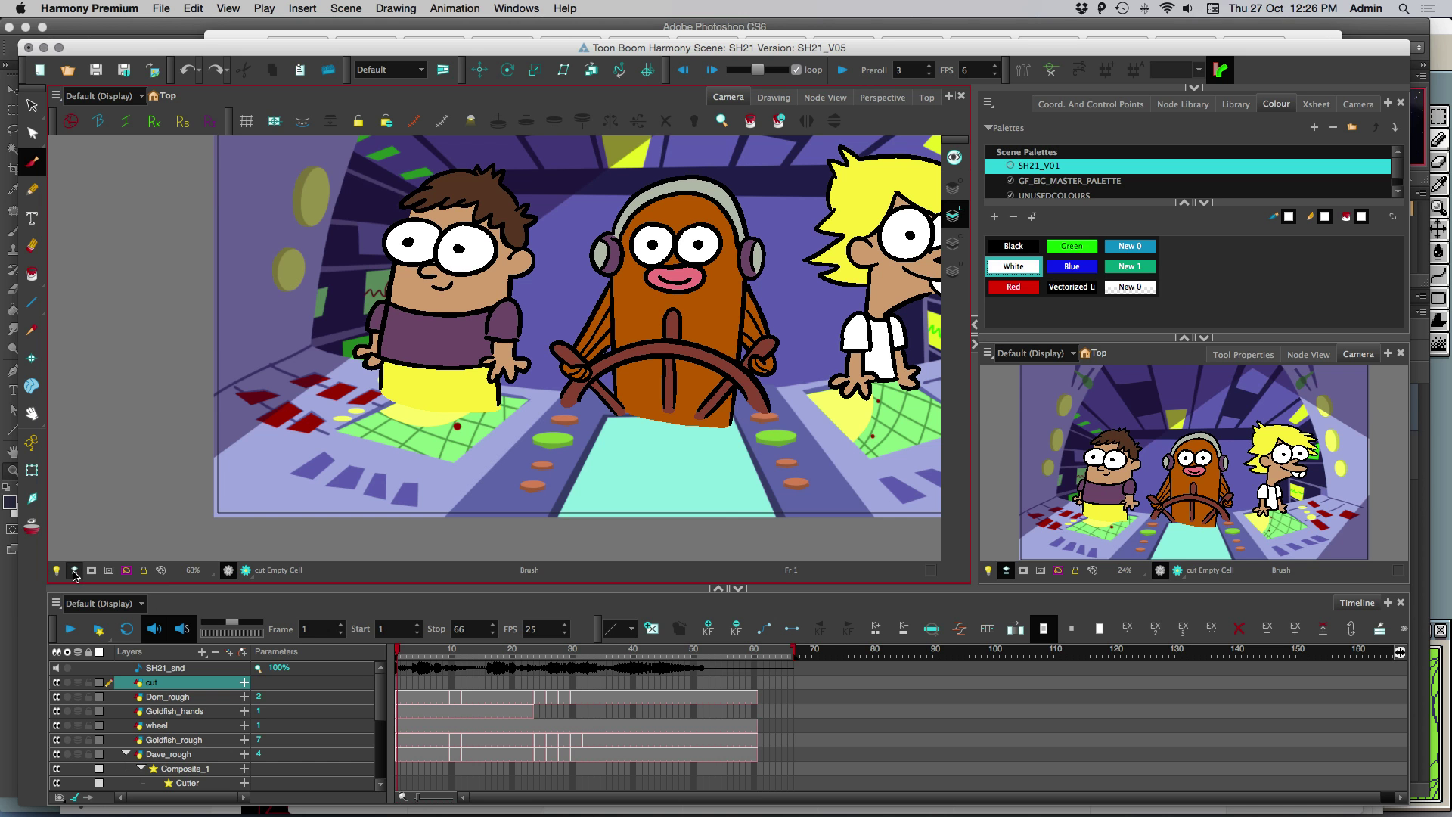
{"action": "left_click", "coordinate": [34, 303]}
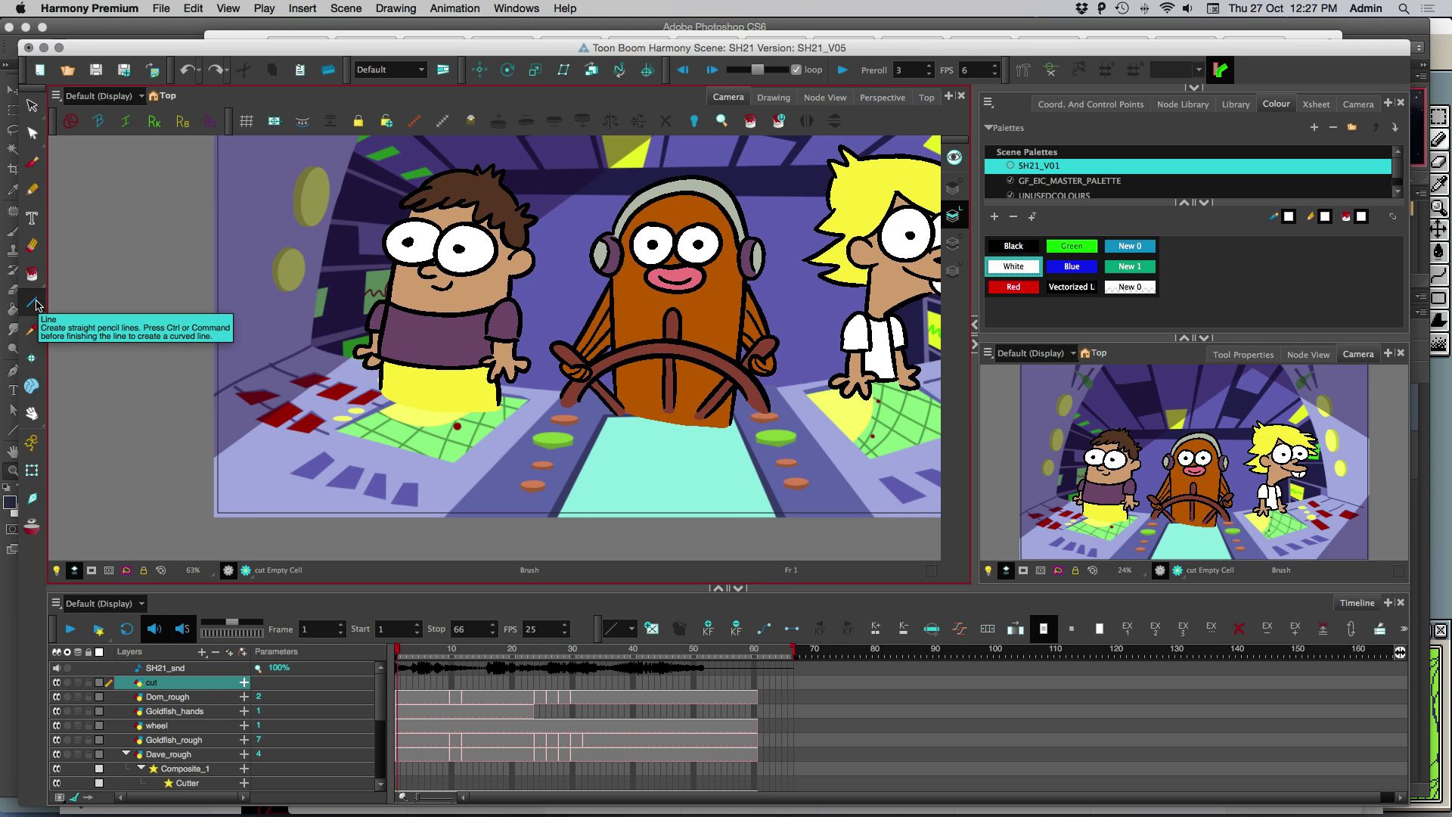
{"action": "left_click", "coordinate": [35, 303]}
{"action": "left_click", "coordinate": [1243, 354]}
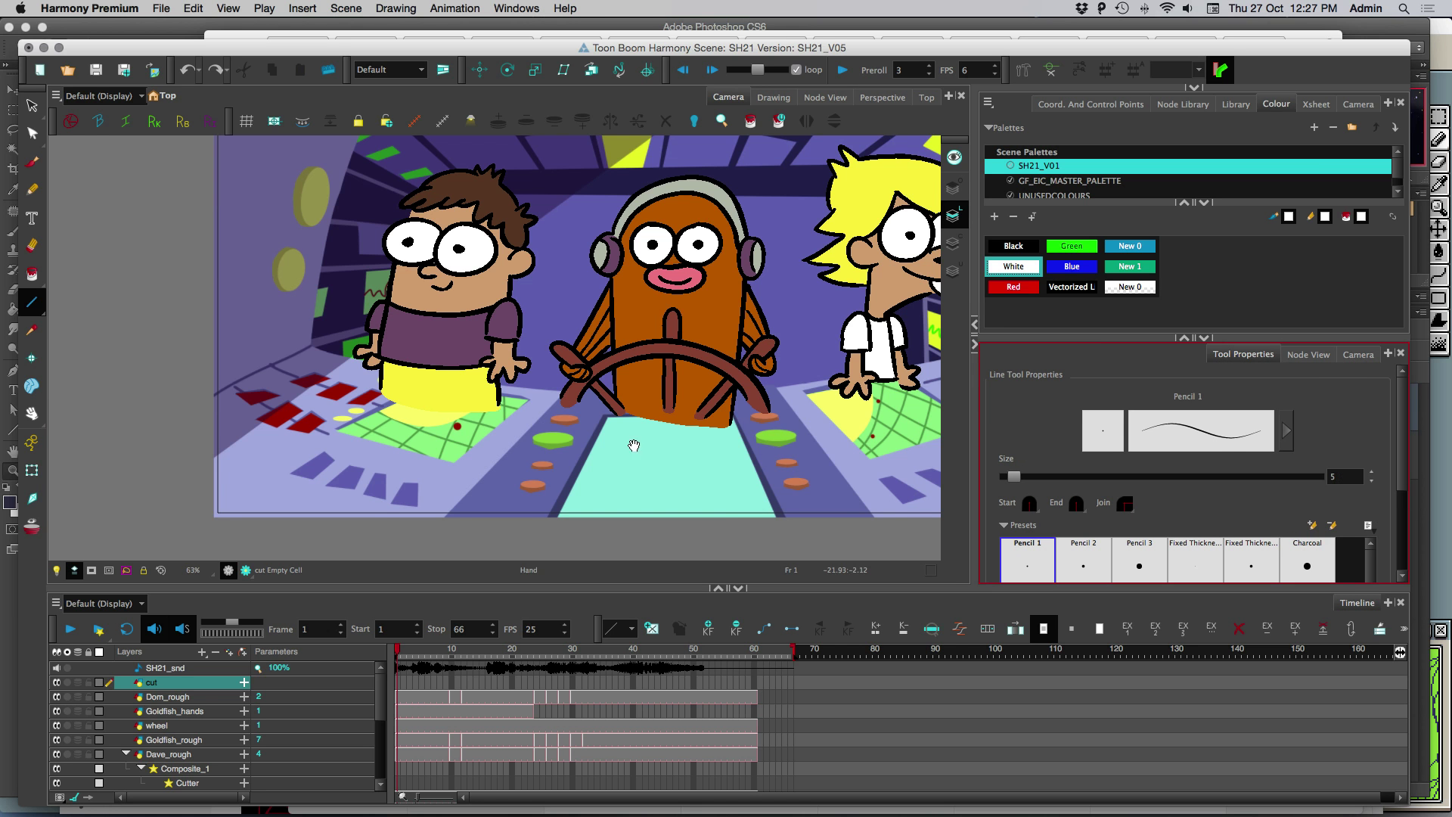
{"action": "left_click_drag", "start_coordinate": [633, 445], "coordinate": [549, 443]}
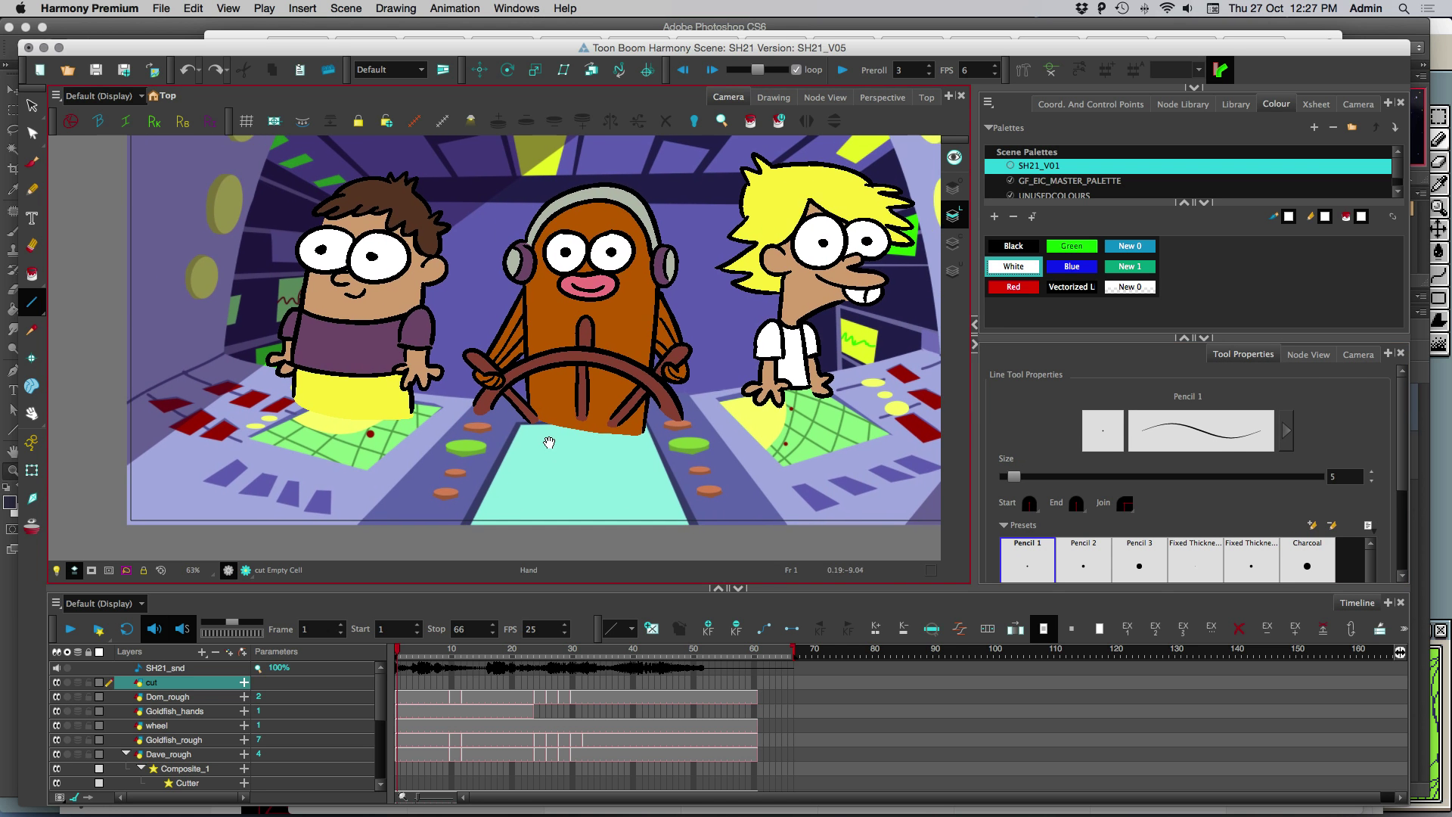
{"action": "left_click_drag", "start_coordinate": [227, 357], "coordinate": [499, 404]}
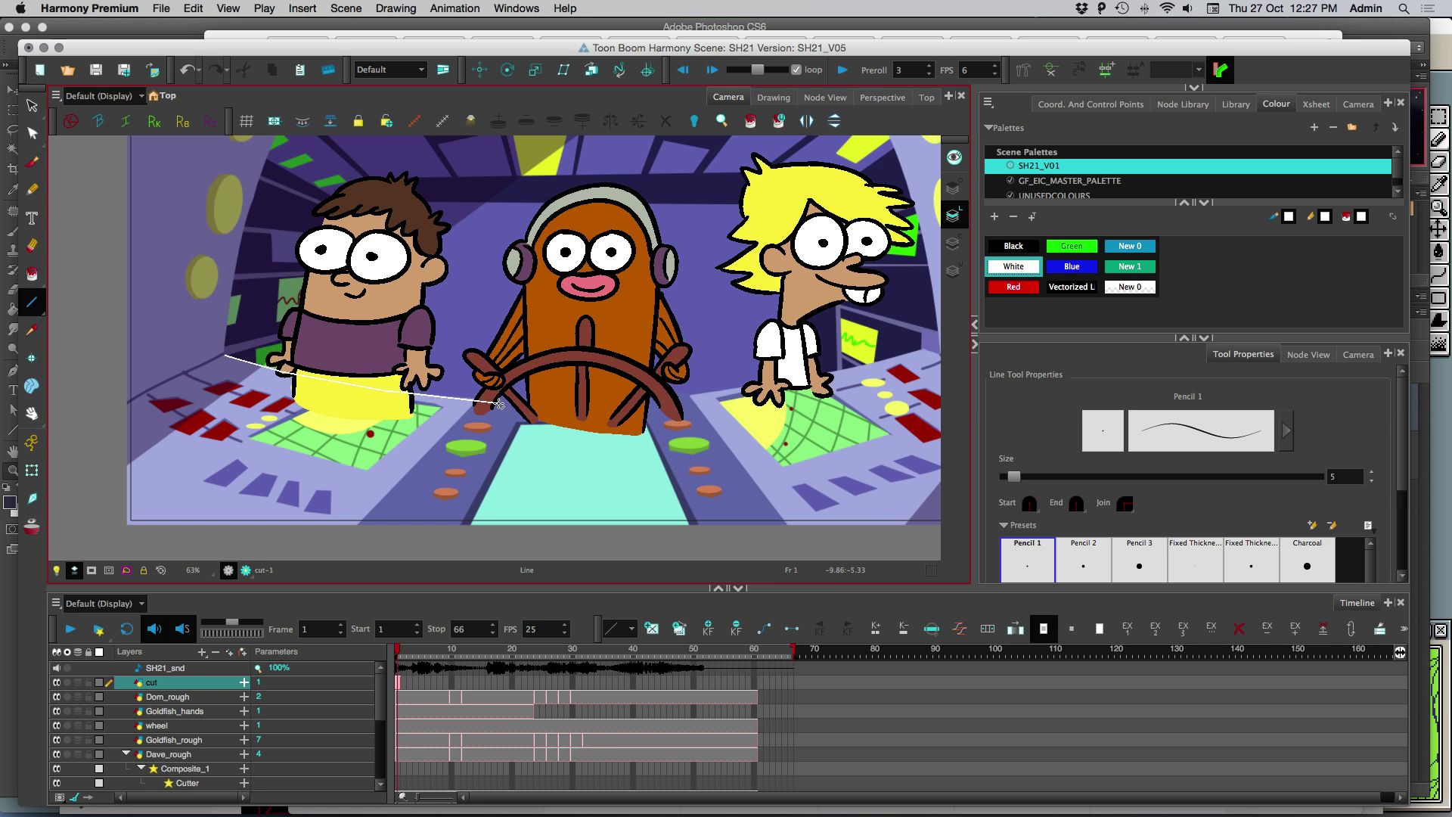
Set the small camera preview to render mode and complete a closed white outline around the whole console, reaching outside the frame
{"action": "left_click", "coordinate": [1358, 354]}
{"action": "left_click", "coordinate": [1168, 575]}
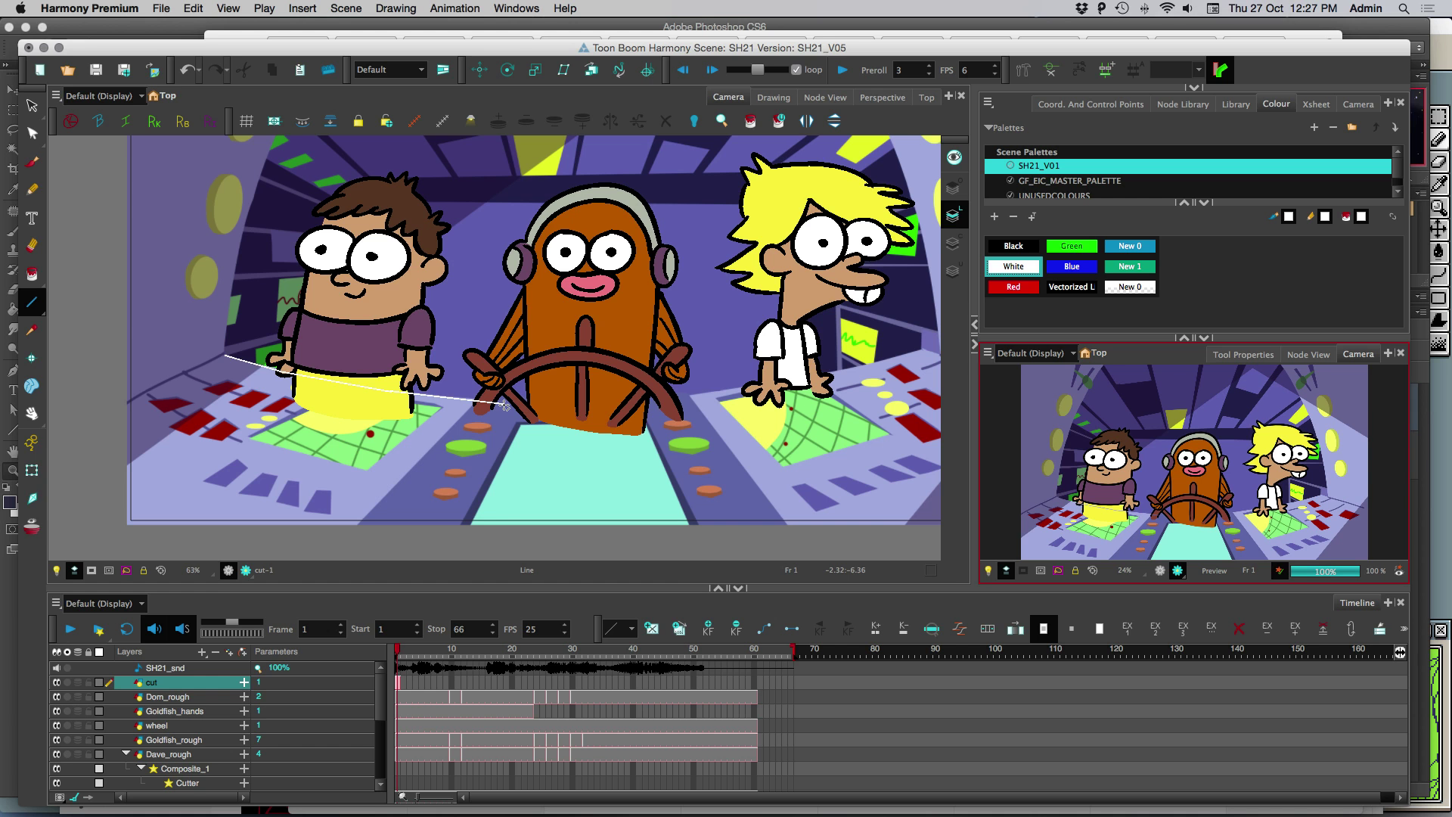
{"action": "mouse_move", "coordinate": [505, 405]}
{"action": "left_mouse_down"}
{"action": "mouse_move", "coordinate": [666, 406]}
{"action": "mouse_move", "coordinate": [925, 353]}
{"action": "mouse_move", "coordinate": [736, 352]}
{"action": "mouse_move", "coordinate": [877, 523]}
{"action": "mouse_move", "coordinate": [847, 525]}
{"action": "mouse_move", "coordinate": [932, 504]}
{"action": "mouse_move", "coordinate": [893, 491]}
{"action": "left_mouse_up"}
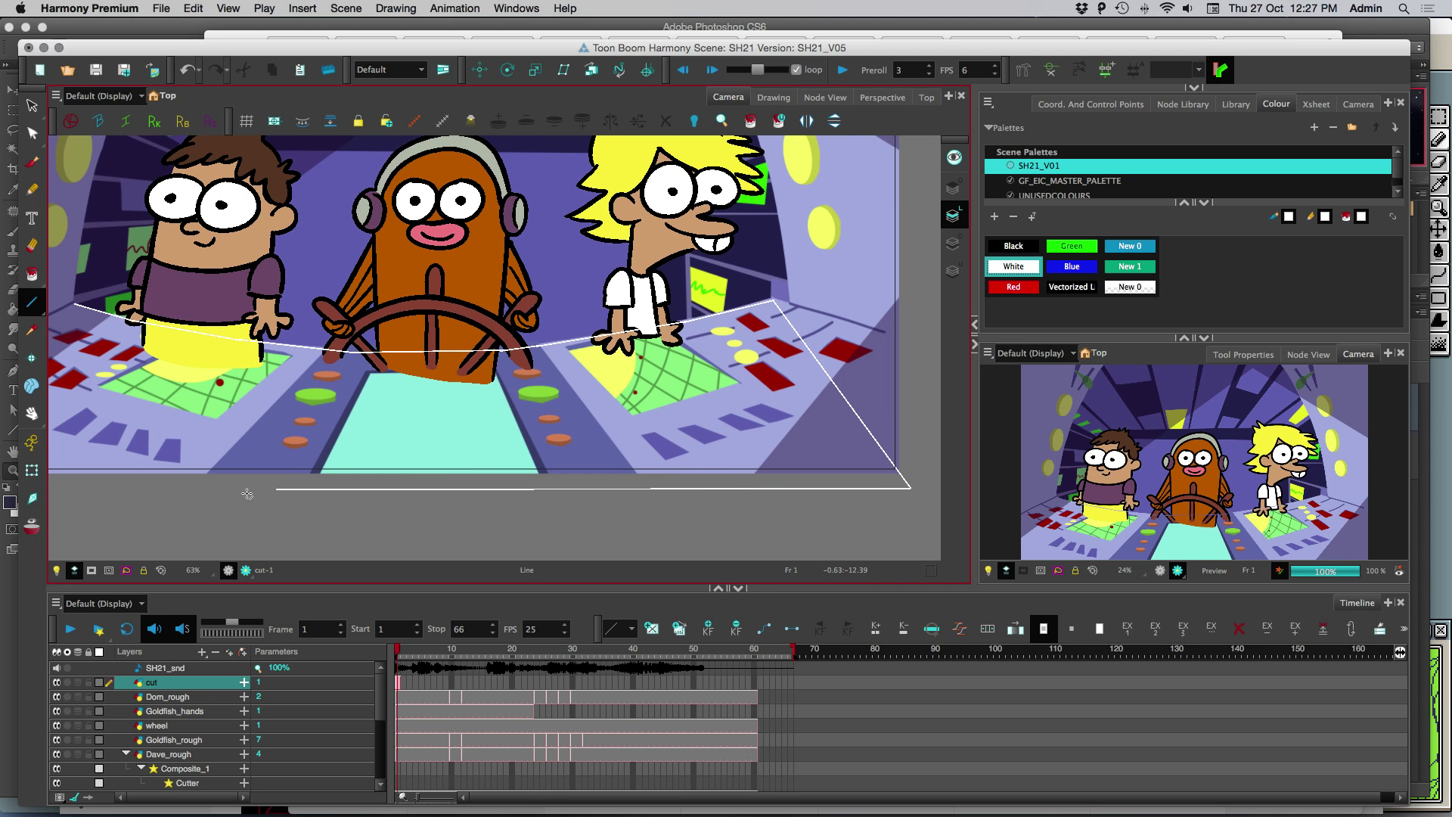
{"action": "mouse_move", "coordinate": [247, 494]}
{"action": "left_mouse_down"}
{"action": "mouse_move", "coordinate": [525, 527]}
{"action": "mouse_move", "coordinate": [277, 514]}
{"action": "mouse_move", "coordinate": [288, 341]}
{"action": "mouse_move", "coordinate": [425, 333]}
{"action": "left_mouse_up"}
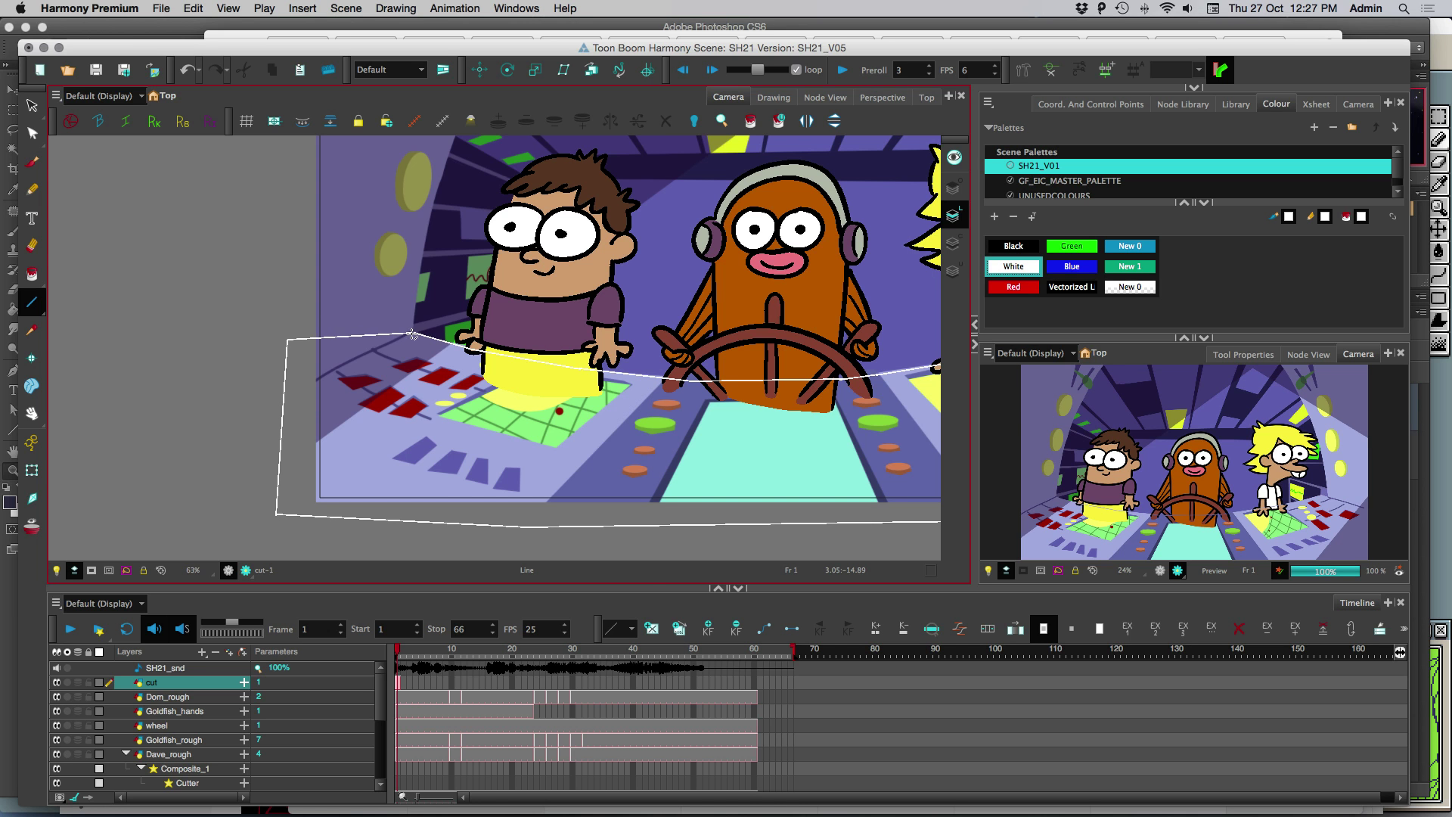
Fill the console outline with White and turn off Current Drawing on Top to show the whole cut scene
{"action": "left_click", "coordinate": [31, 274]}
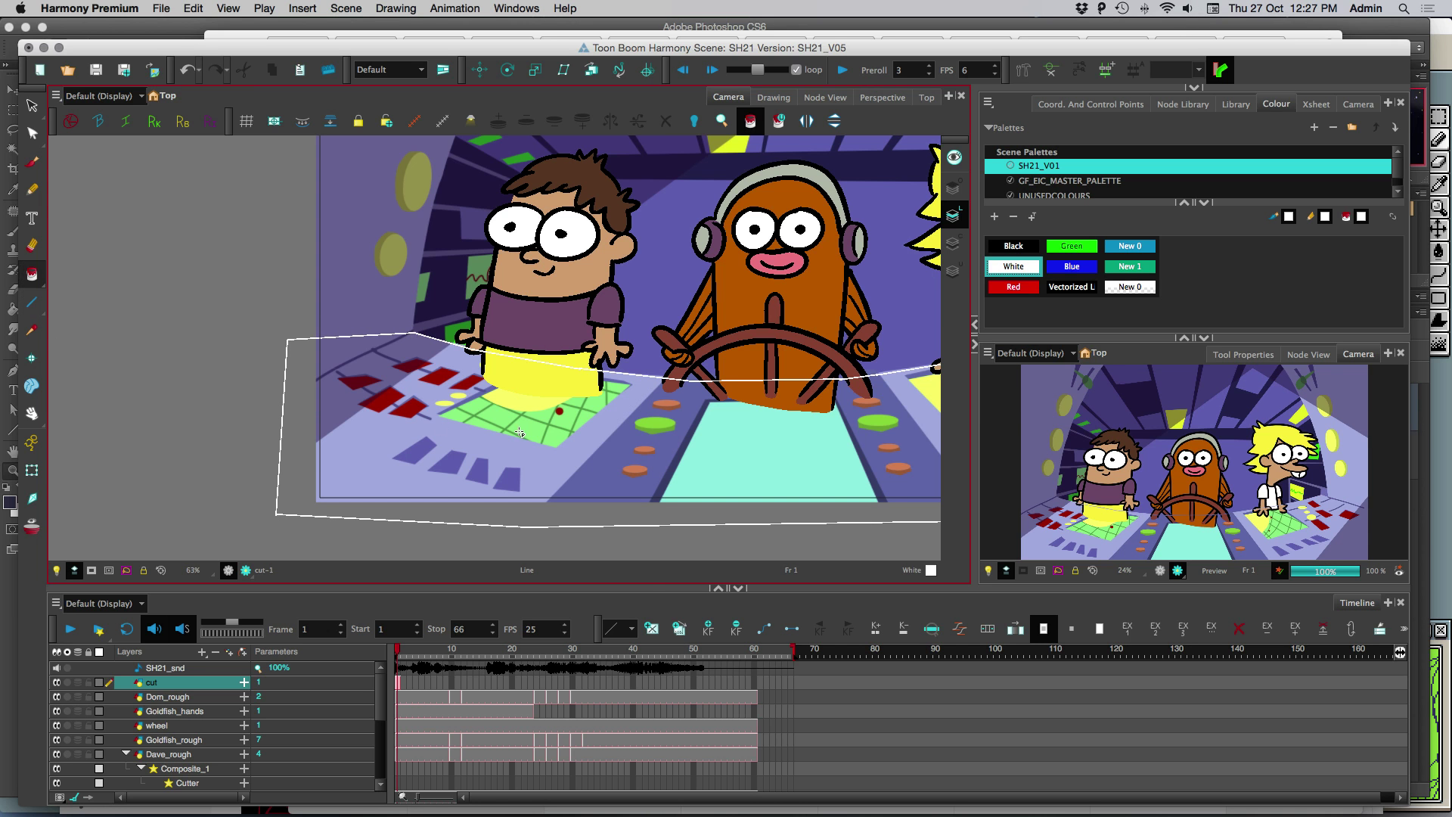
{"action": "left_click", "coordinate": [551, 426]}
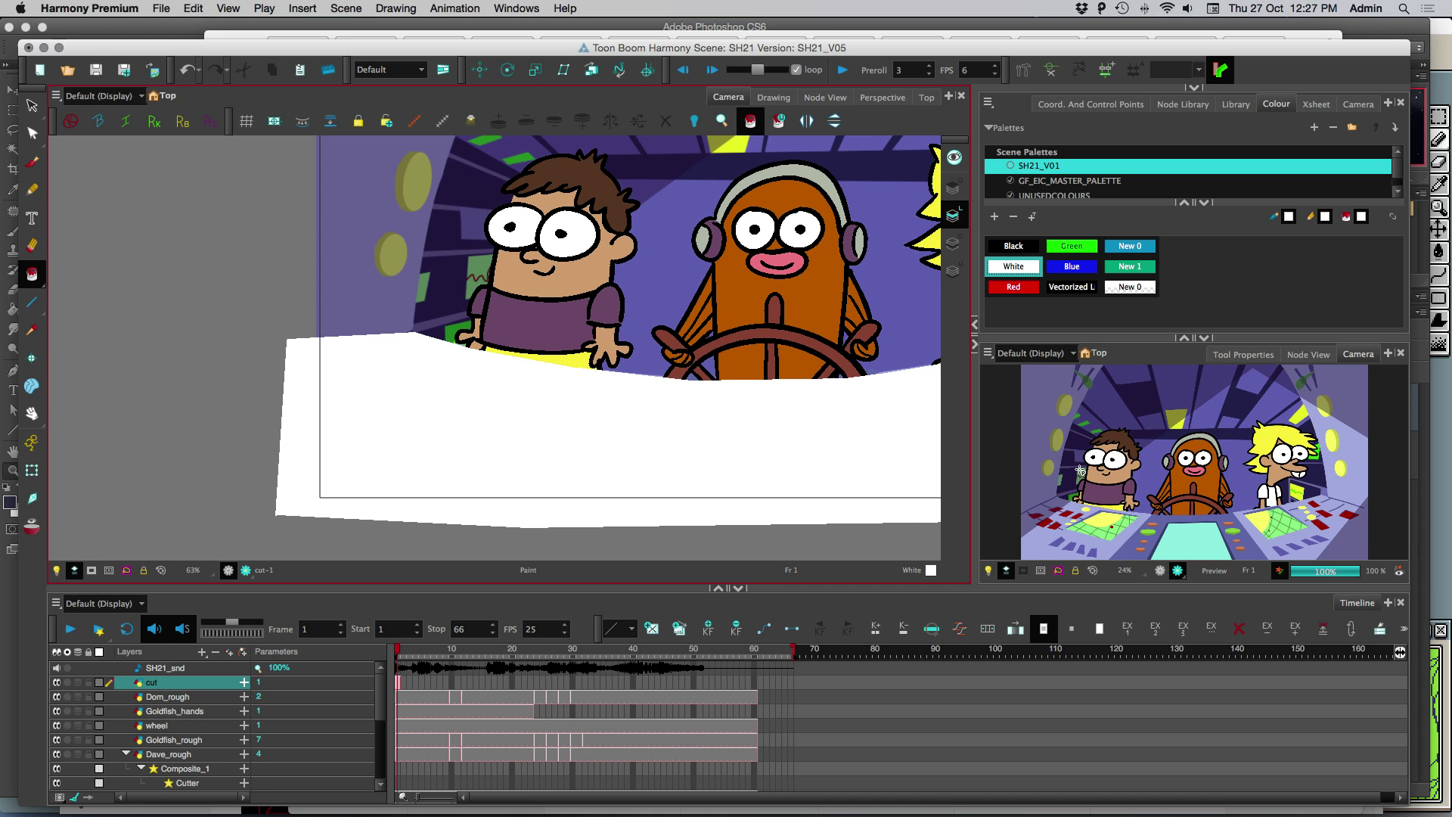
{"action": "left_click", "coordinate": [74, 571]}
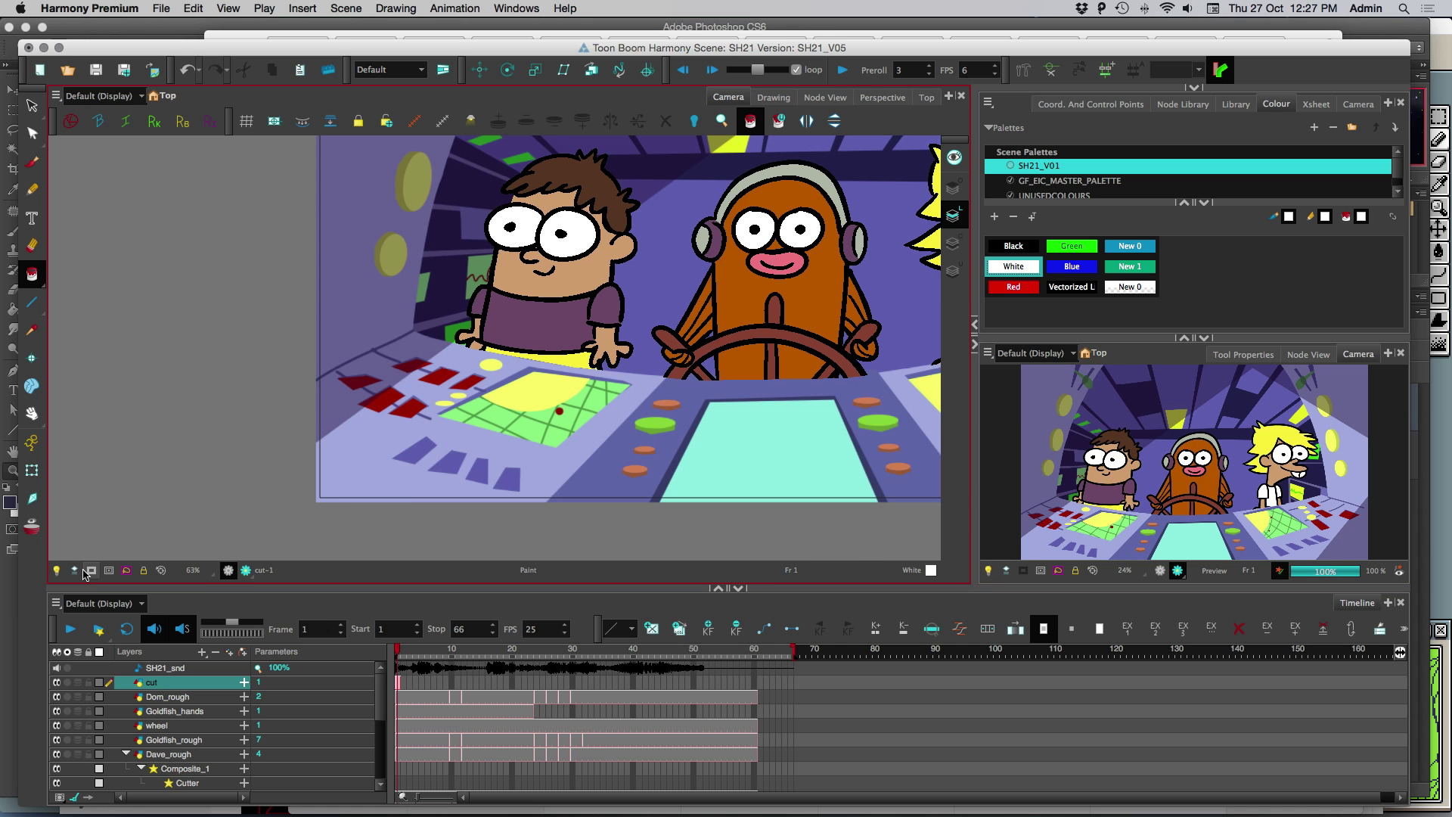
{"action": "scroll", "coordinate": [697, 439], "scroll_direction": "down", "scroll_amount": 1}
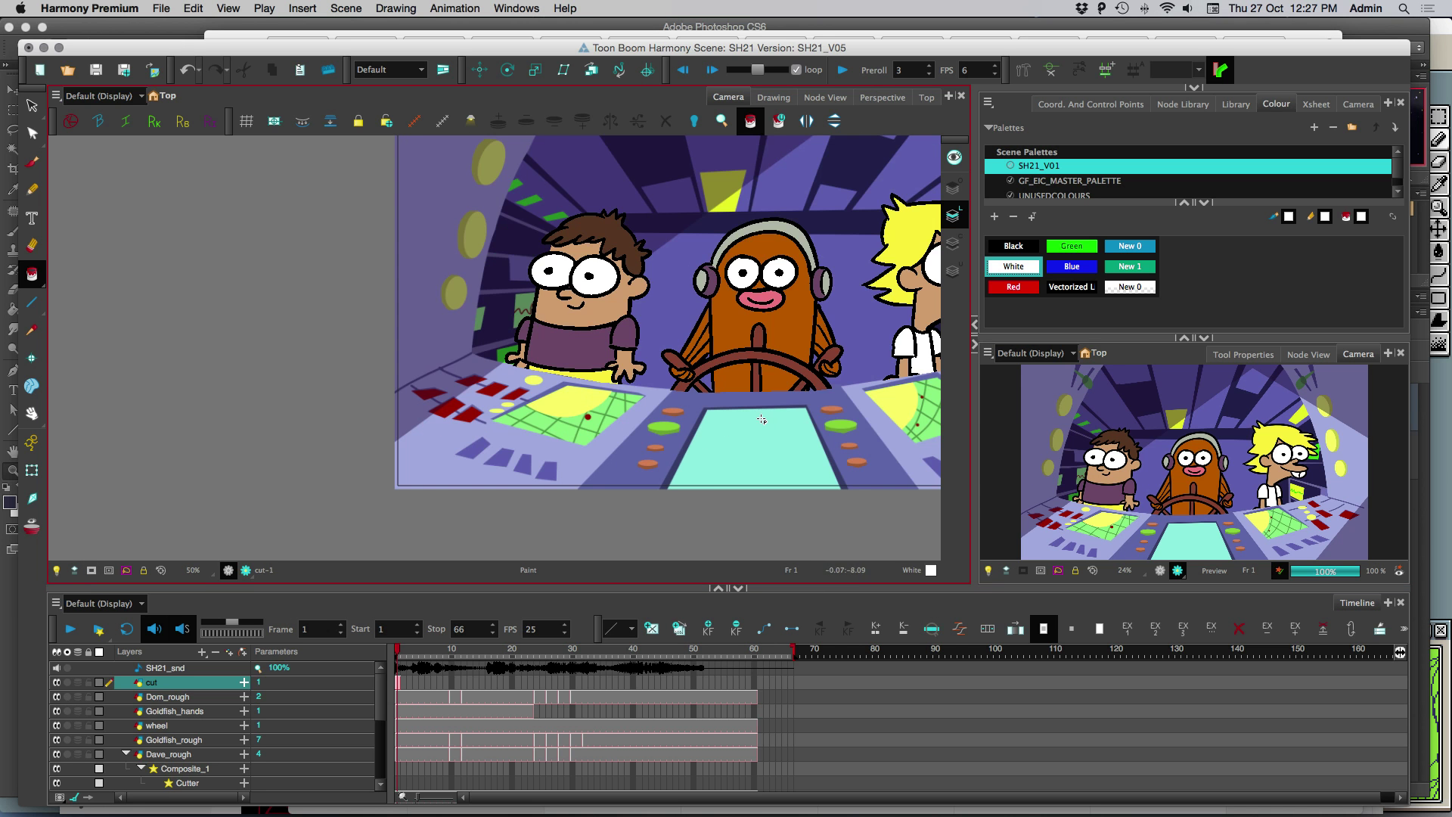
{"action": "scroll", "coordinate": [762, 420], "scroll_direction": "down", "scroll_amount": 1}
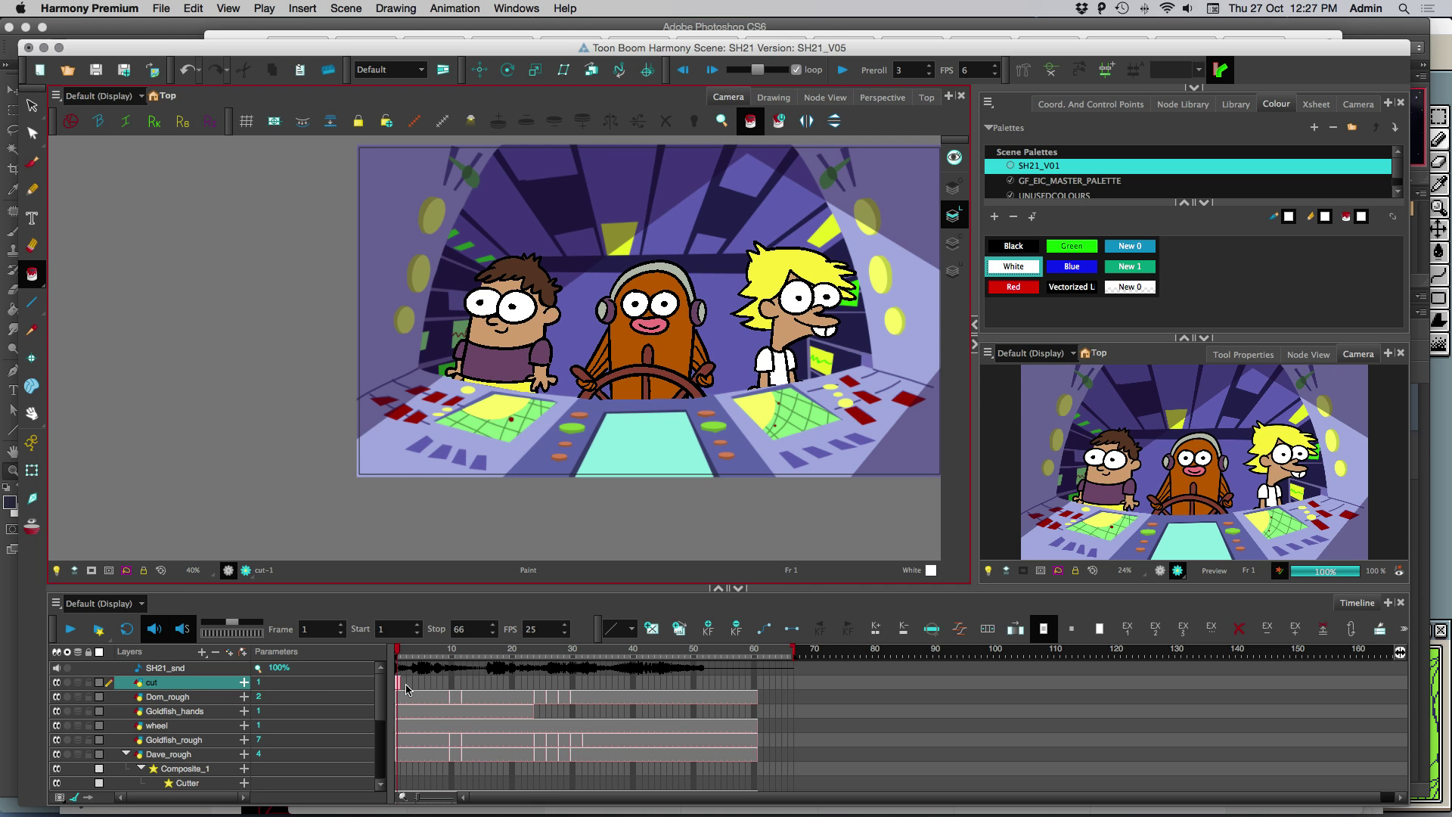
Extend the exposure of the "cut" drawing from frame 1 to frame 60
{"action": "left_click", "coordinate": [398, 685]}
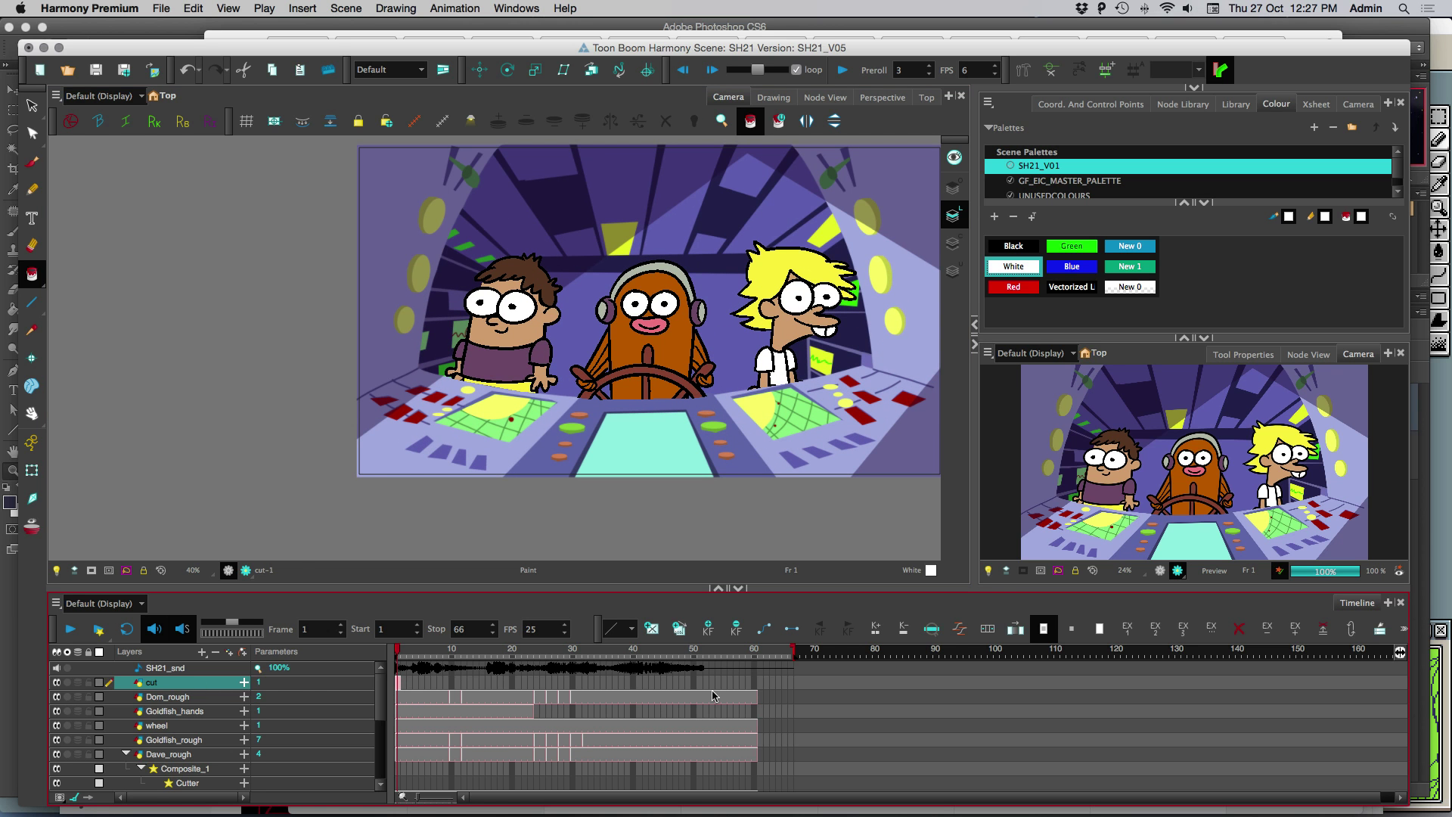
{"action": "left_click", "coordinate": [754, 686]}
{"action": "key", "text": "F5"}
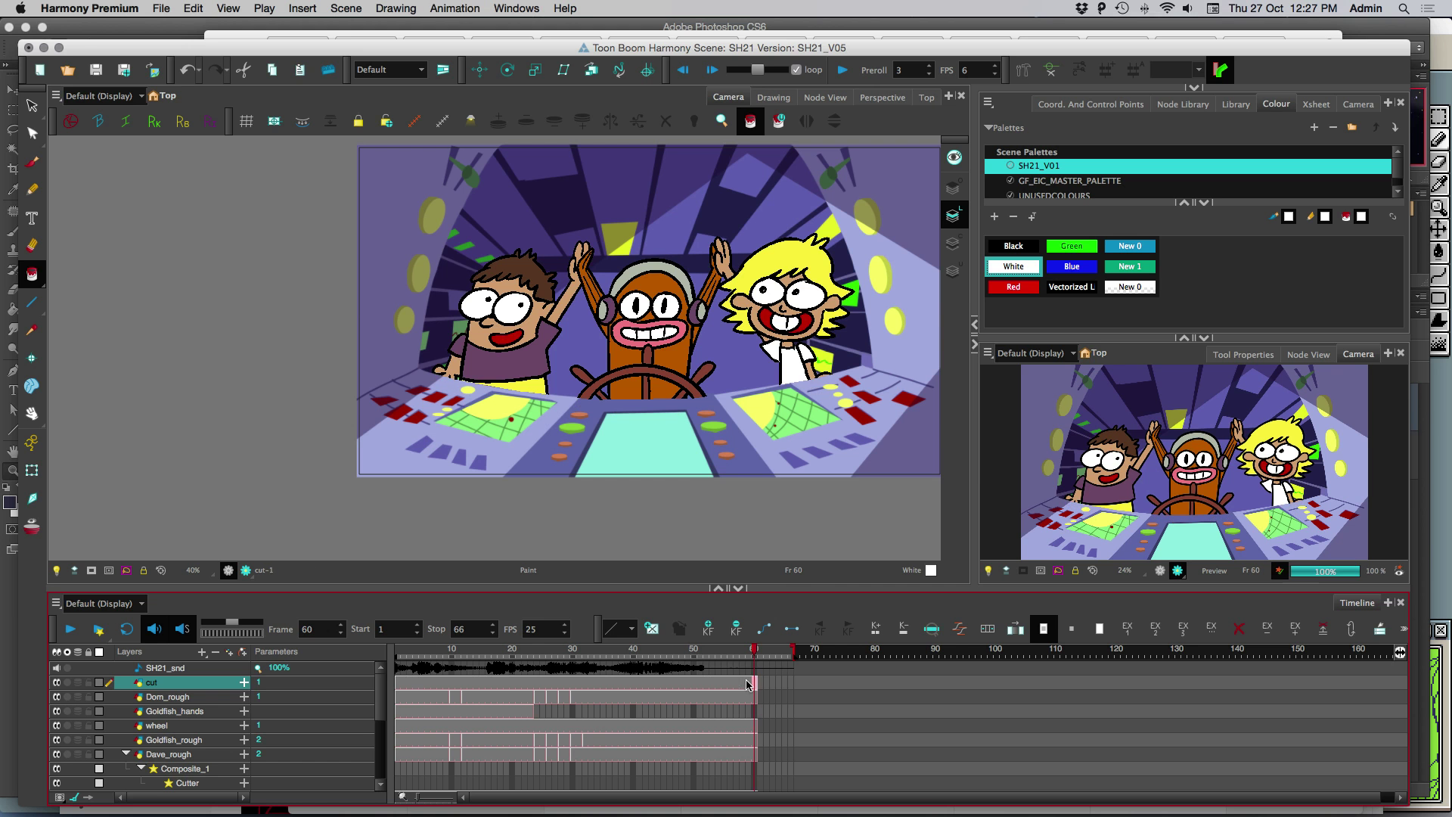
Turn off the sound and play the scene from frame 1 to check the console mask against the character animation
{"action": "left_click_drag", "start_coordinate": [707, 652], "coordinate": [316, 644]}
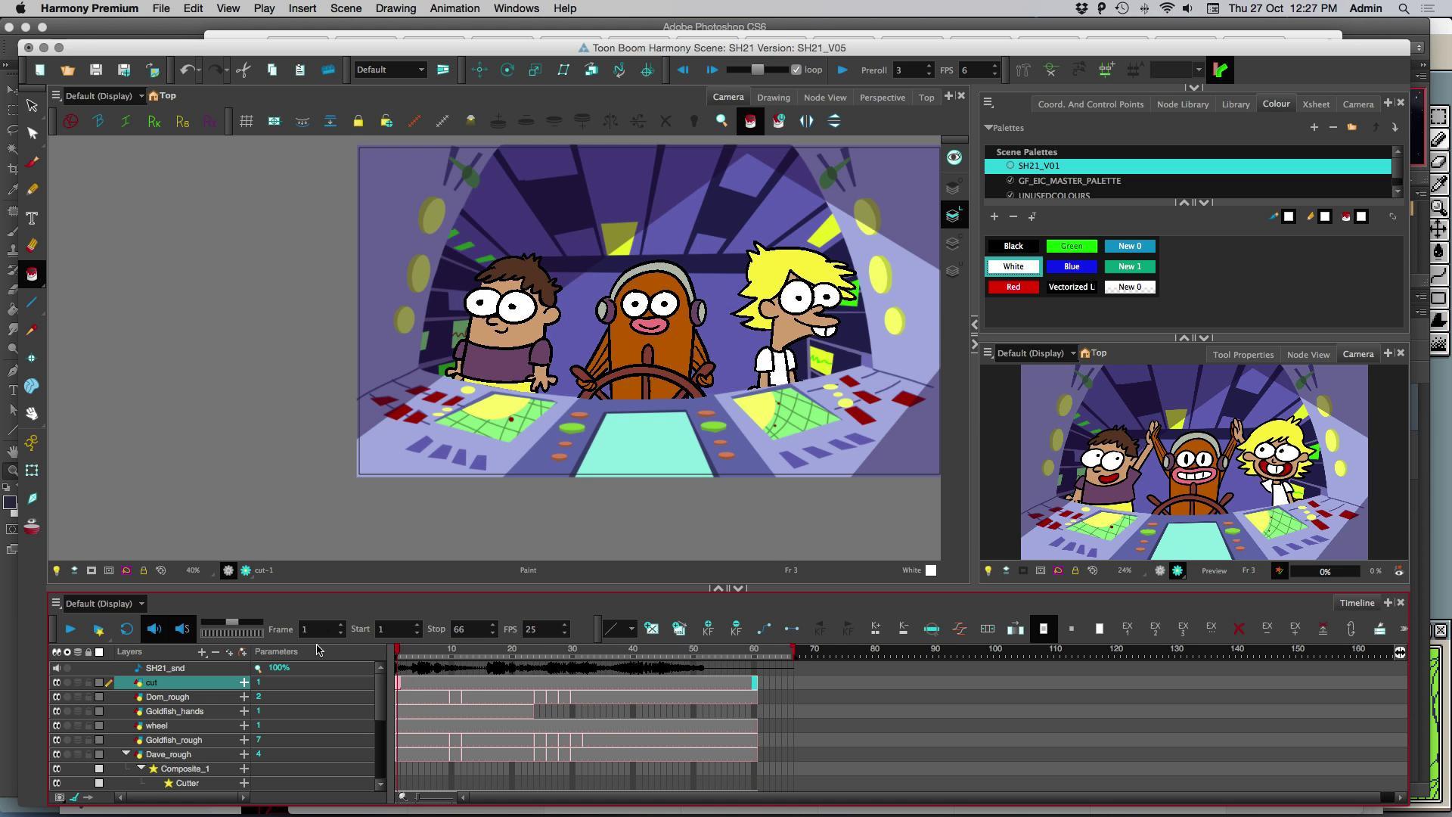
{"action": "left_click", "coordinate": [156, 630]}
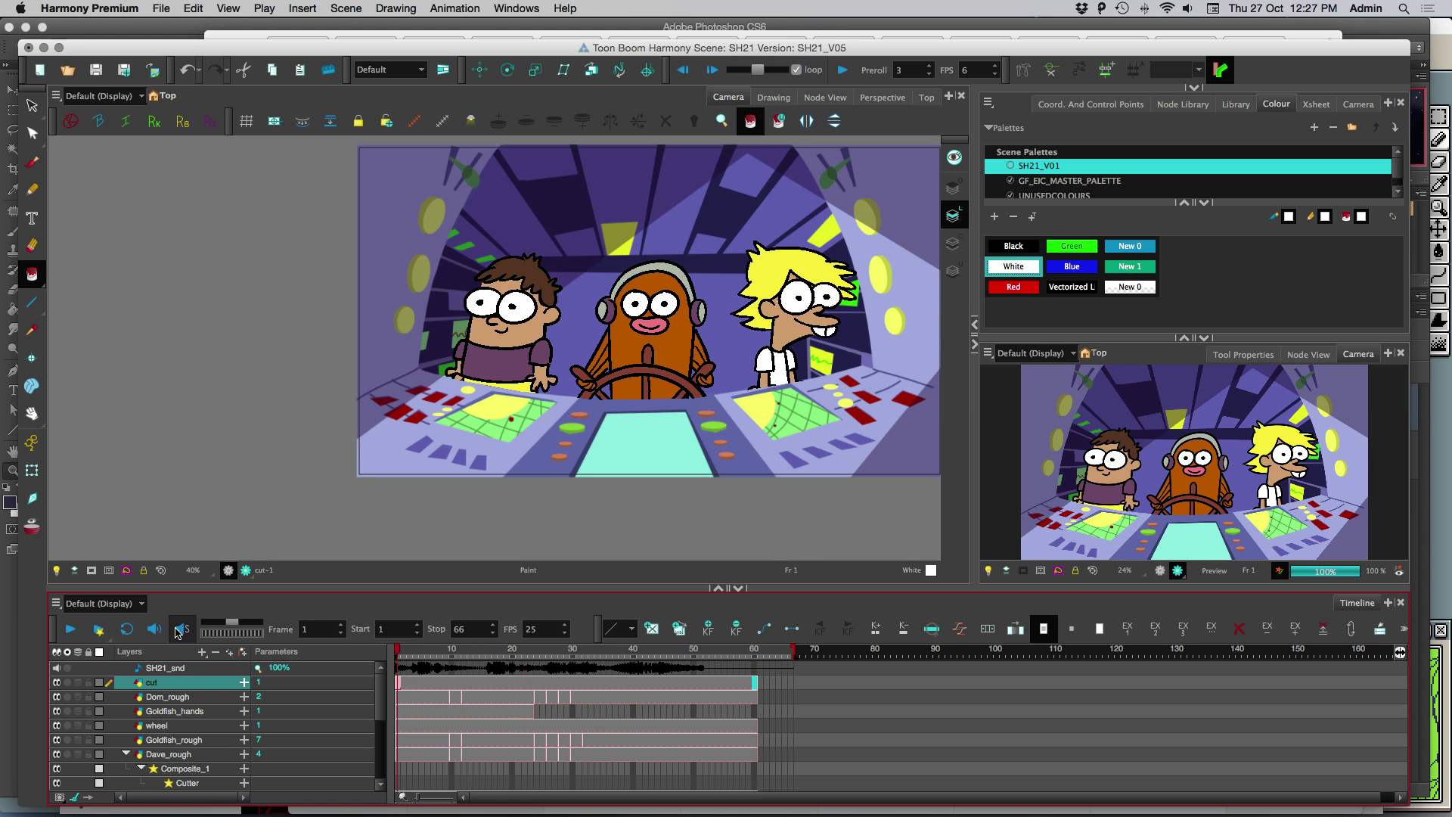
{"action": "left_click", "coordinate": [70, 629]}
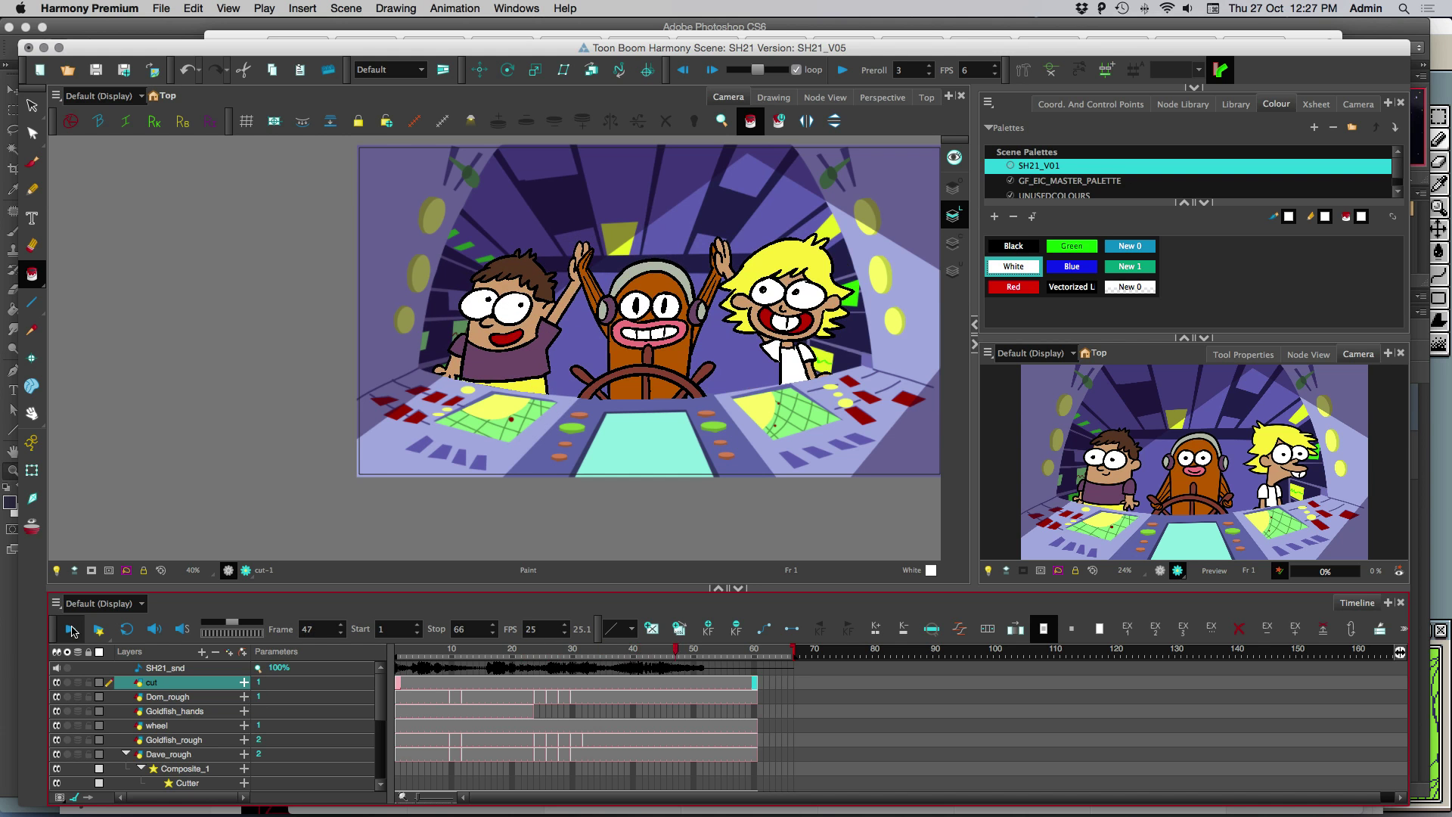
{"action": "left_click", "coordinate": [70, 629]}
{"action": "scroll", "coordinate": [505, 399], "scroll_direction": "down", "scroll_amount": 2}
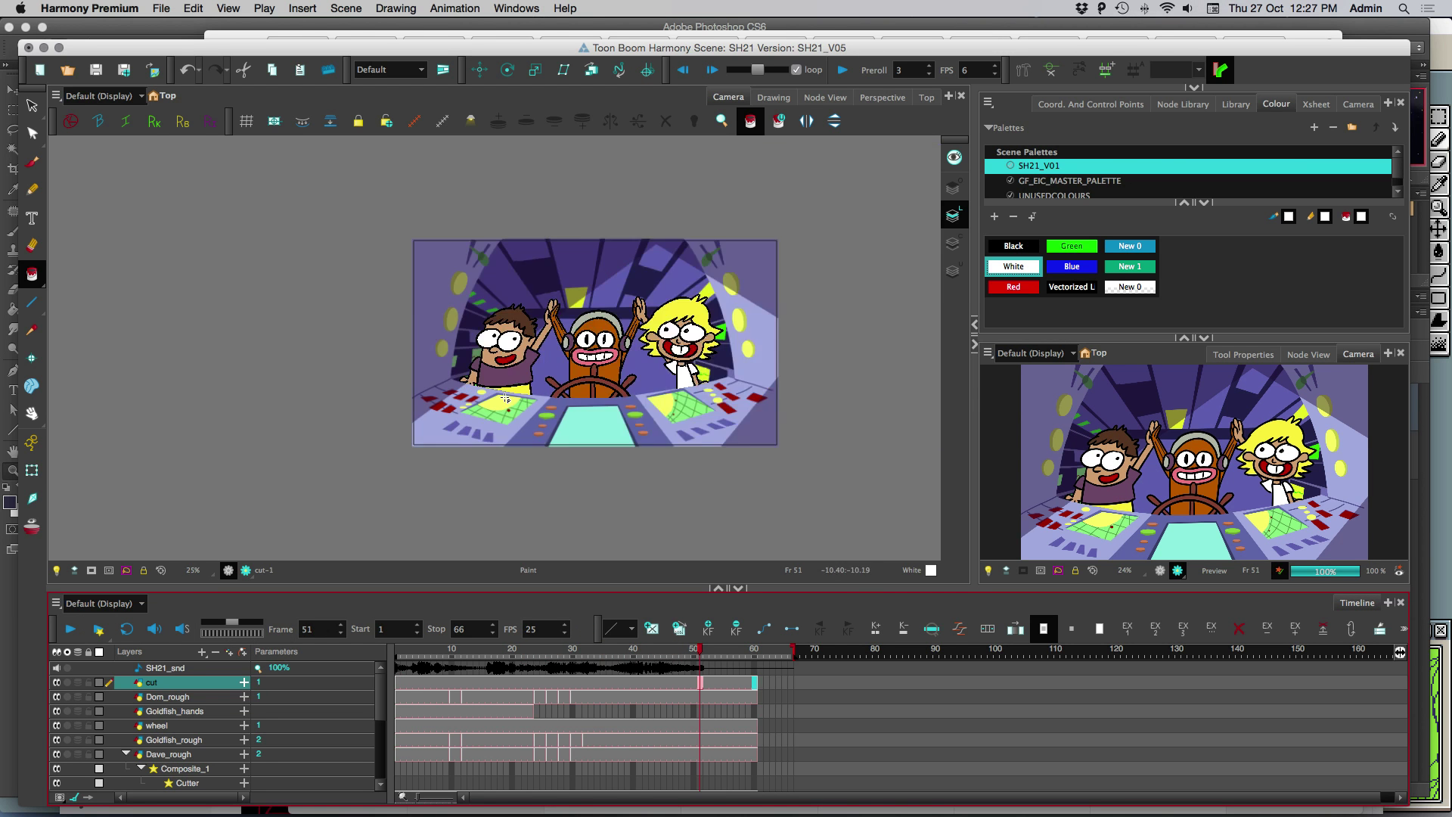